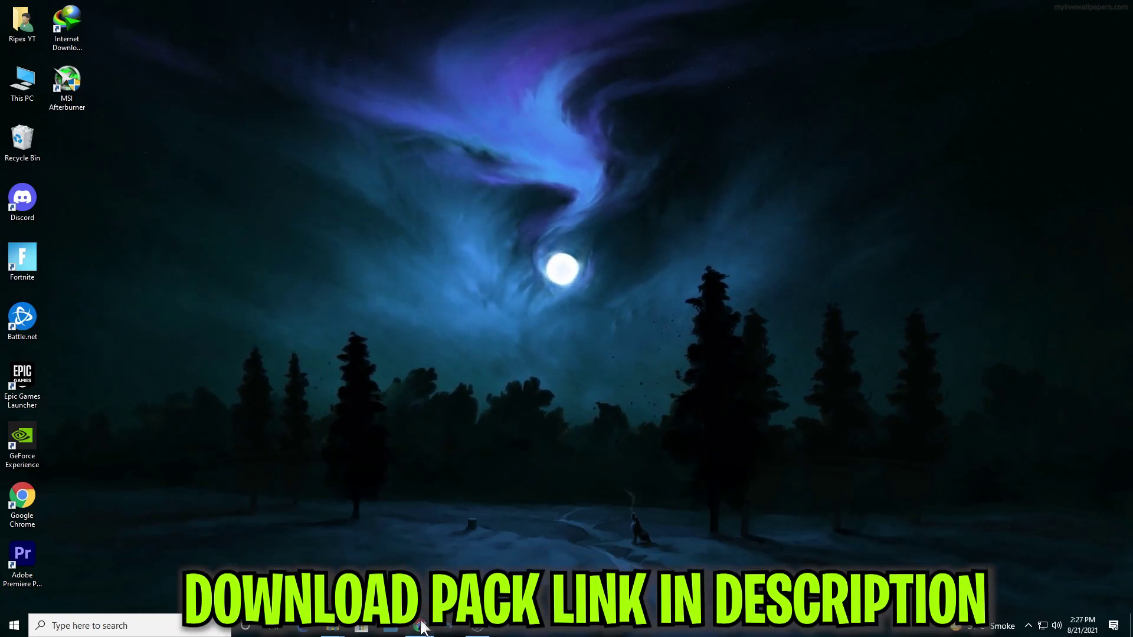
# Step: Bring the Chrome window with the Ripex Packs homepage back onto the screen
pyautogui.click(420, 627)
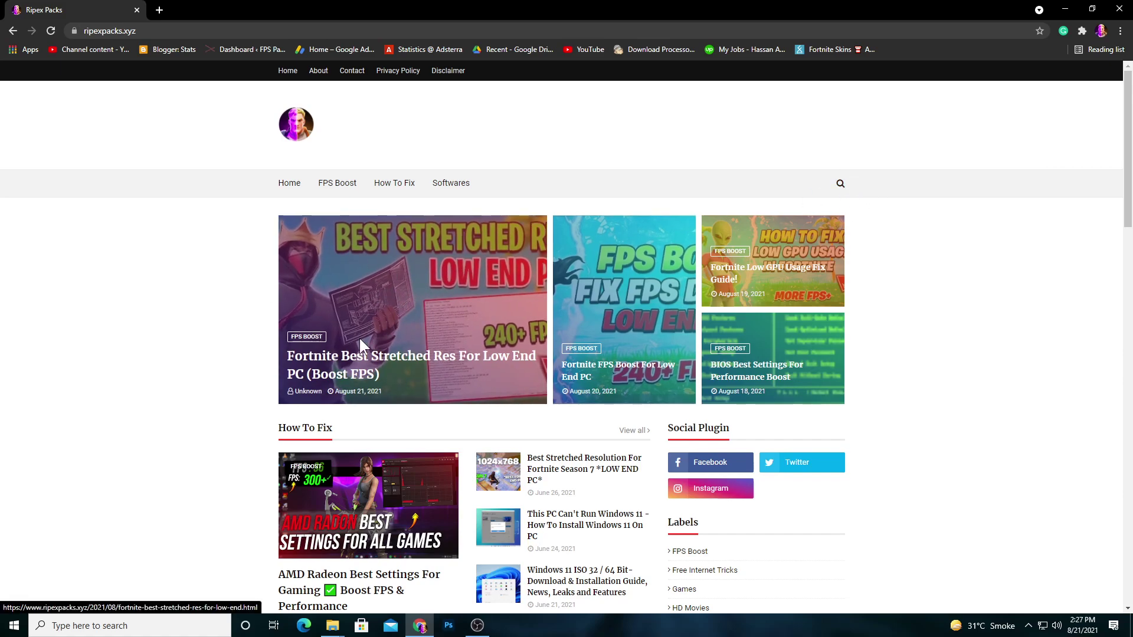
# Step: Open the Fortnite Best Stretched Res For Low End PC article and subscribe to unlock its link
pyautogui.click(412, 303)
pyautogui.scroll(-3, 439, 367)
pyautogui.scroll(-3, 439, 367)
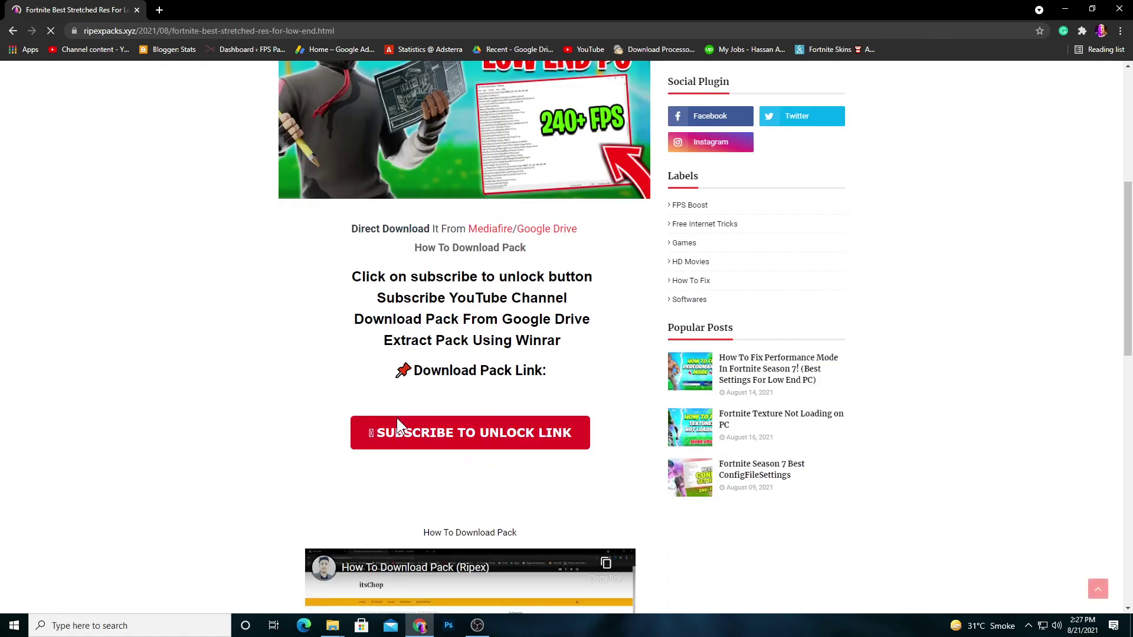
pyautogui.click(418, 441)
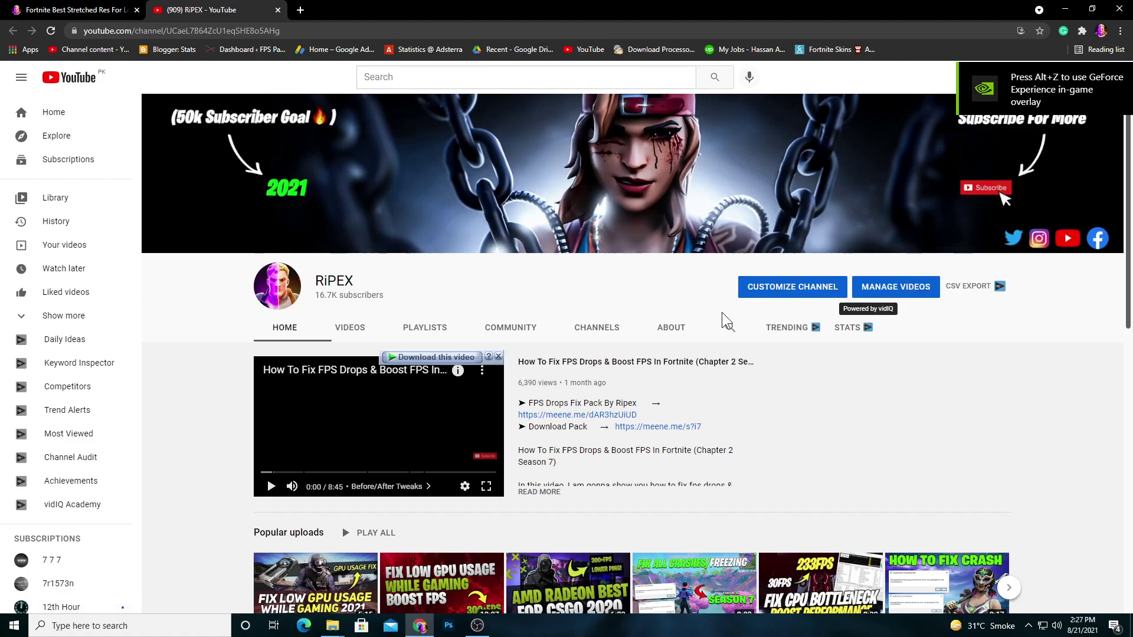
# Step: Back on the article, follow Click To Download to the pack's Google Drive file
pyautogui.click(71, 9)
pyautogui.scroll(-5, 362, 317)
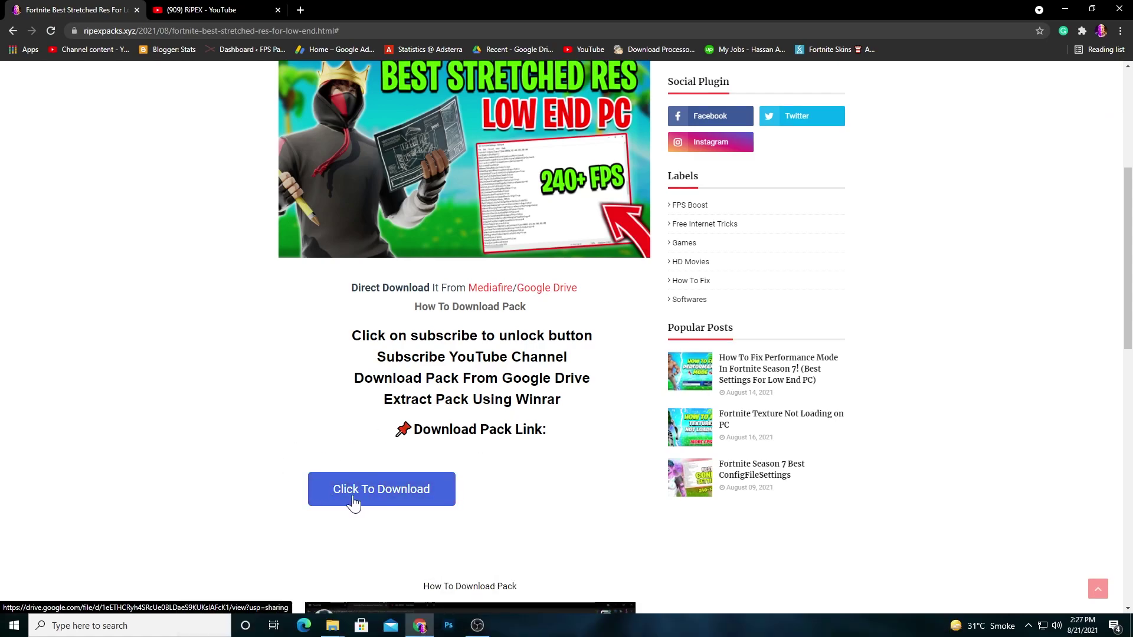
pyautogui.click(405, 493)
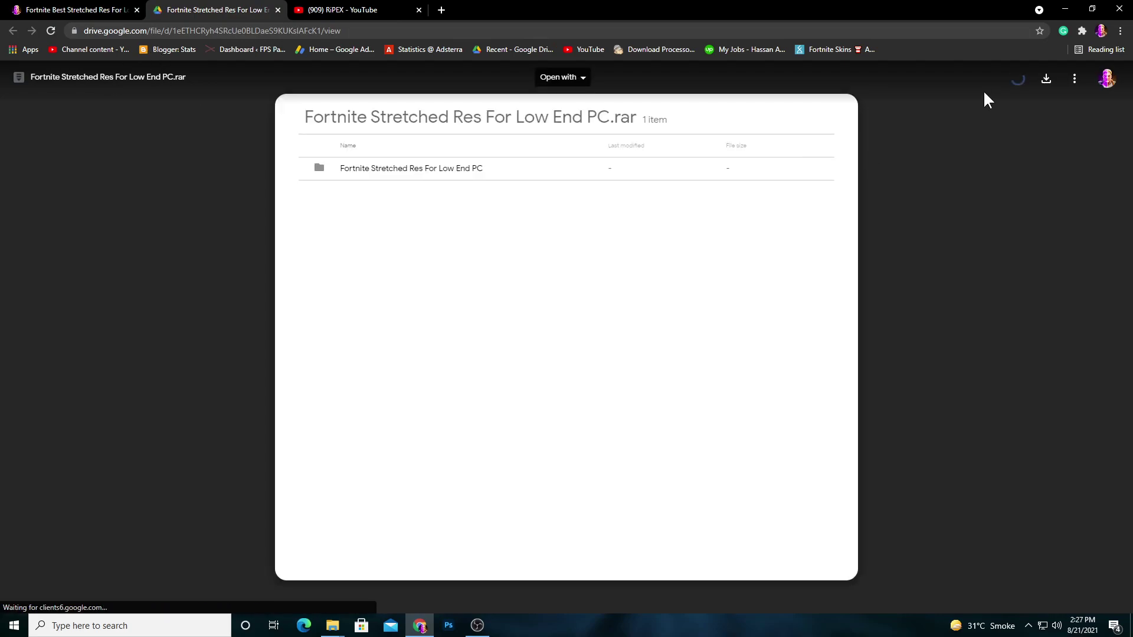
# Step: Download Fortnite Stretched Res For Low End PC.rar with IDM and move it to the desktop, replacing the old copy
pyautogui.click(1046, 79)
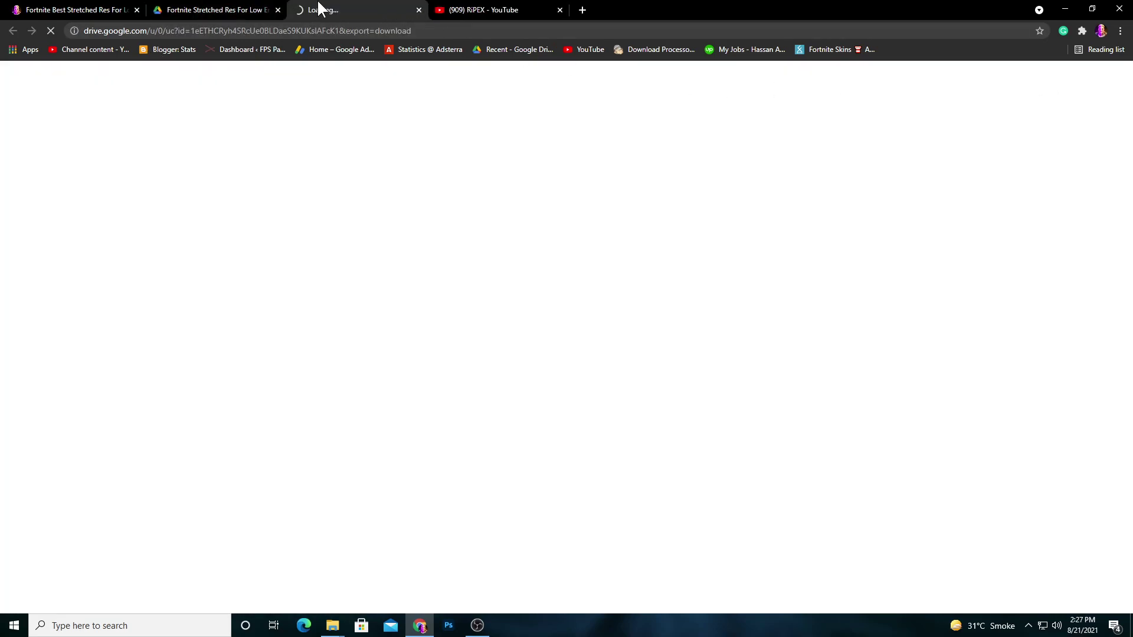
pyautogui.click(1064, 9)
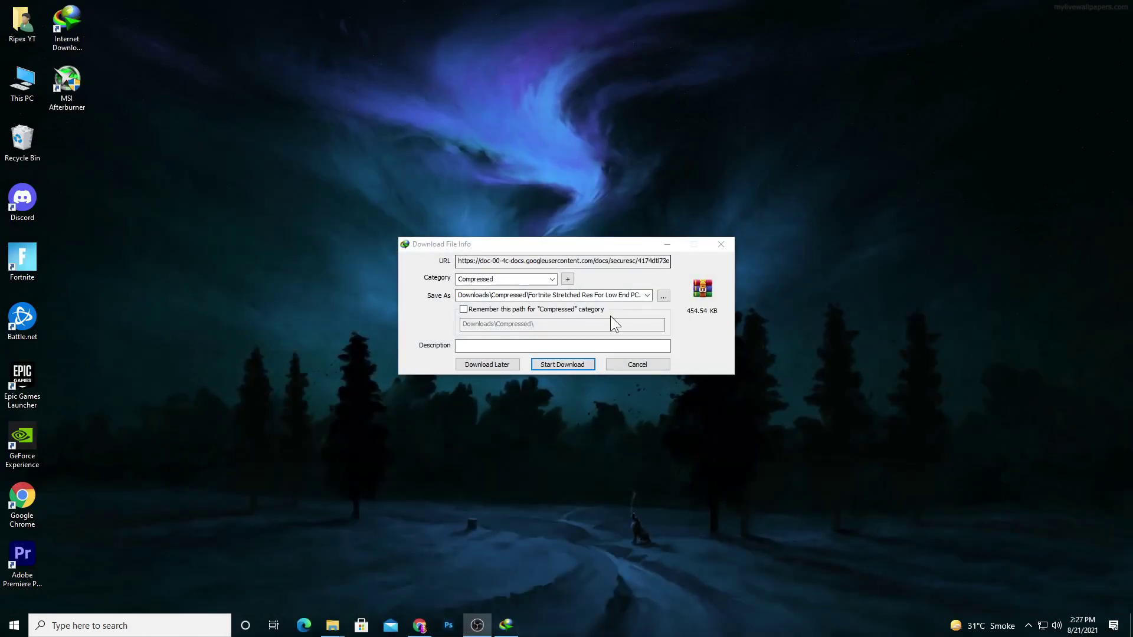
pyautogui.click(566, 362)
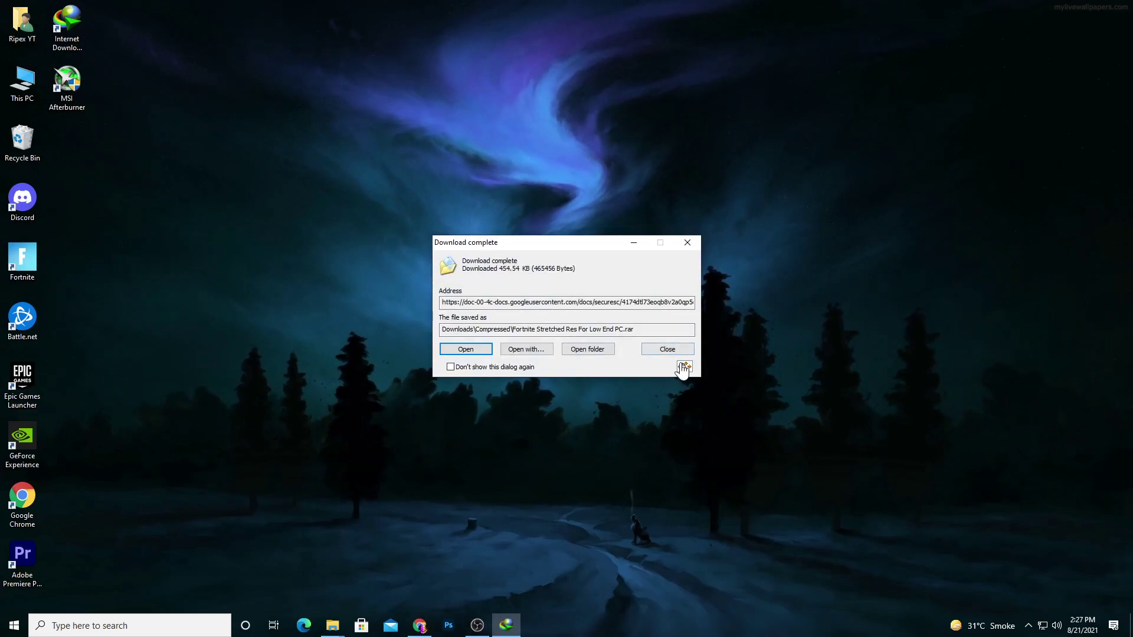
pyautogui.moveTo(683, 370); pyautogui.dragTo(829, 330)
pyautogui.click(527, 221)
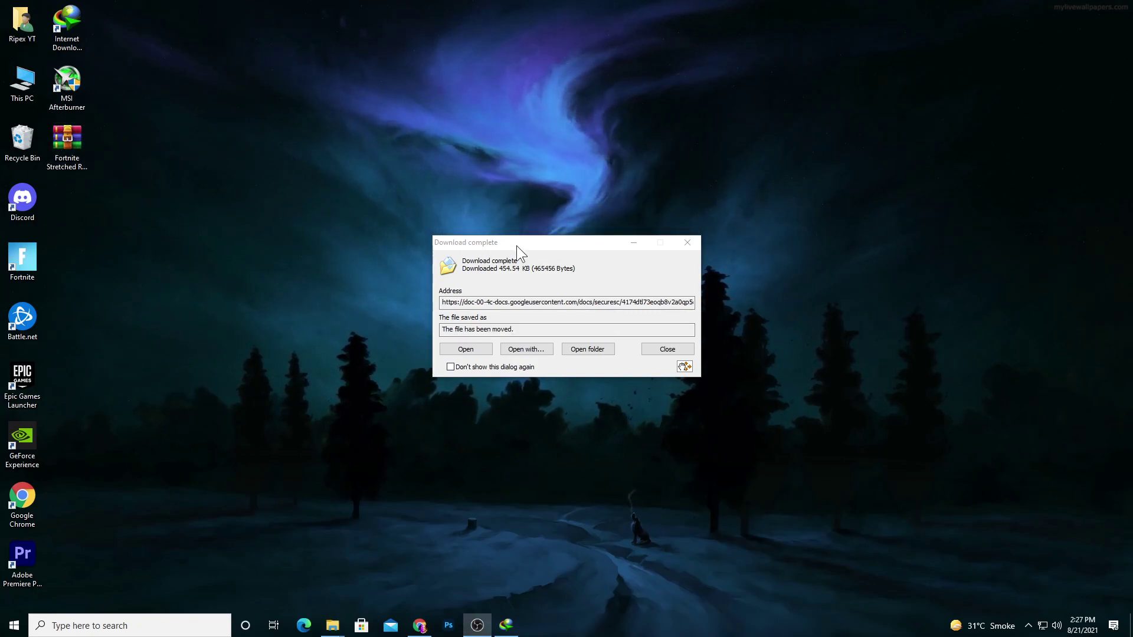
pyautogui.click(686, 243)
pyautogui.click(76, 157)
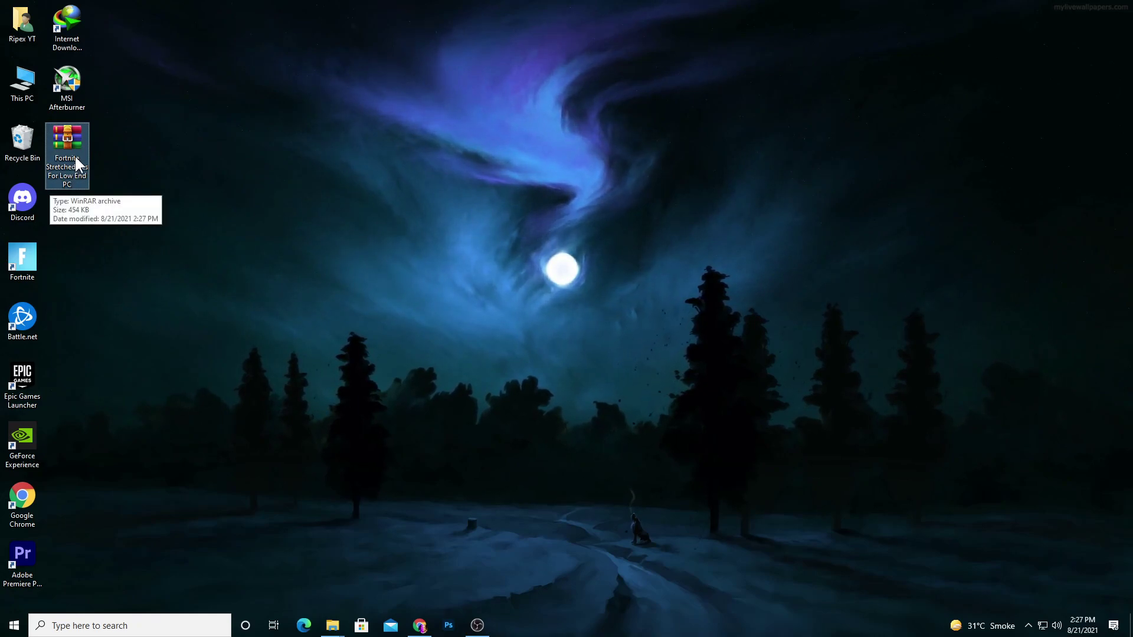
# Step: Extract the pack folder from WinRAR onto the desktop beside the .rar and open it
pyautogui.moveTo(76, 157); pyautogui.dragTo(532, 154)
pyautogui.doubleClick(517, 137)
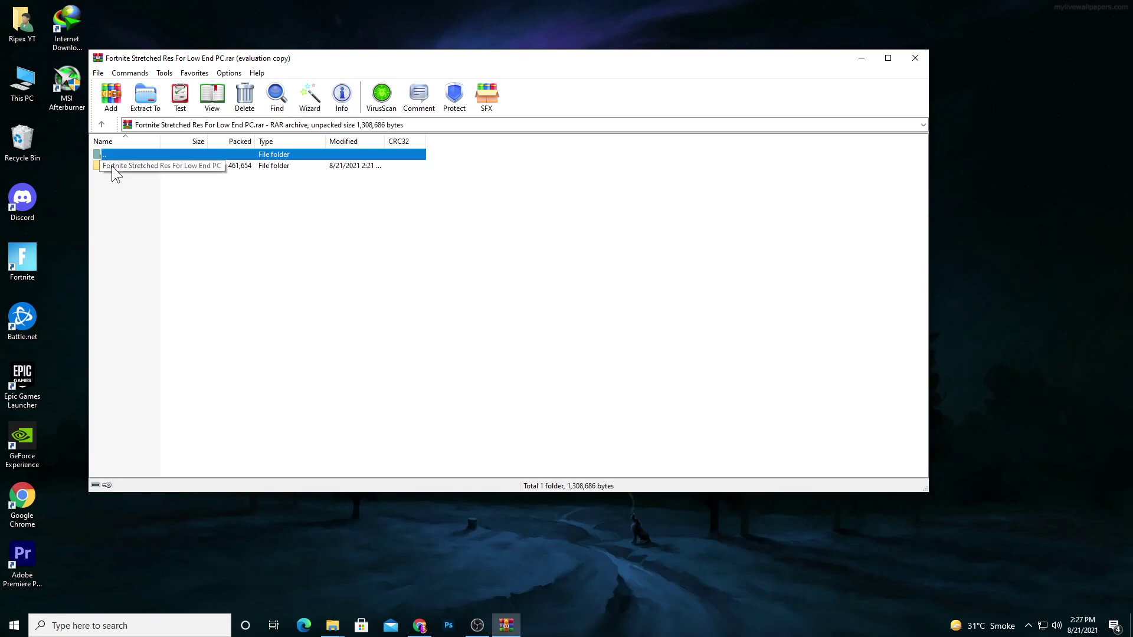
pyautogui.moveTo(112, 165); pyautogui.dragTo(969, 207)
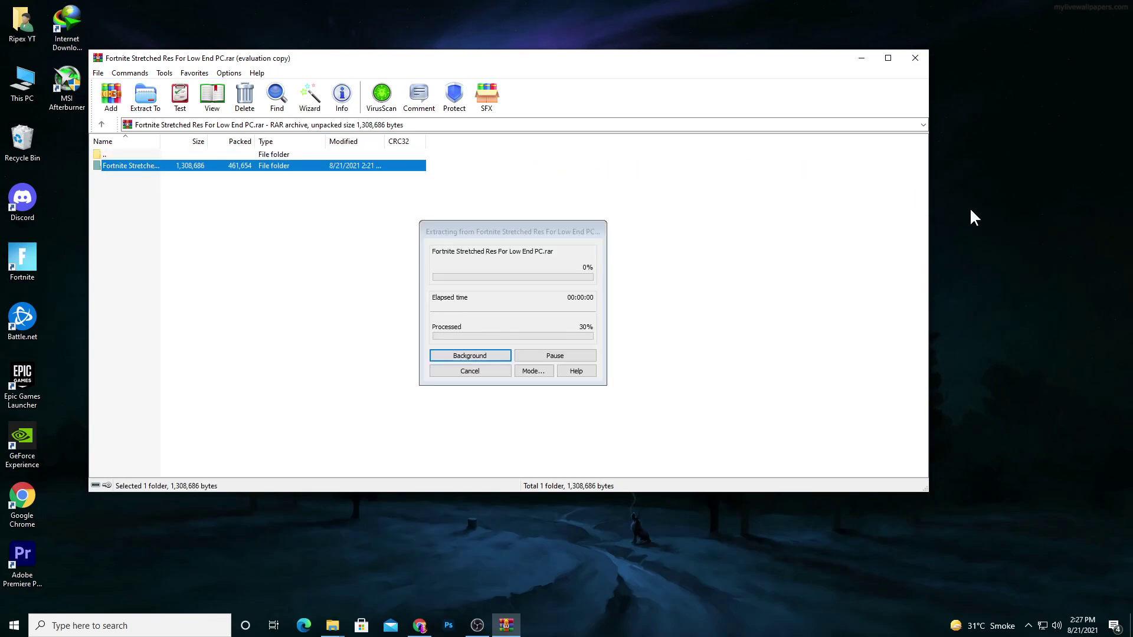
pyautogui.click(915, 57)
pyautogui.moveTo(961, 146); pyautogui.dragTo(663, 151)
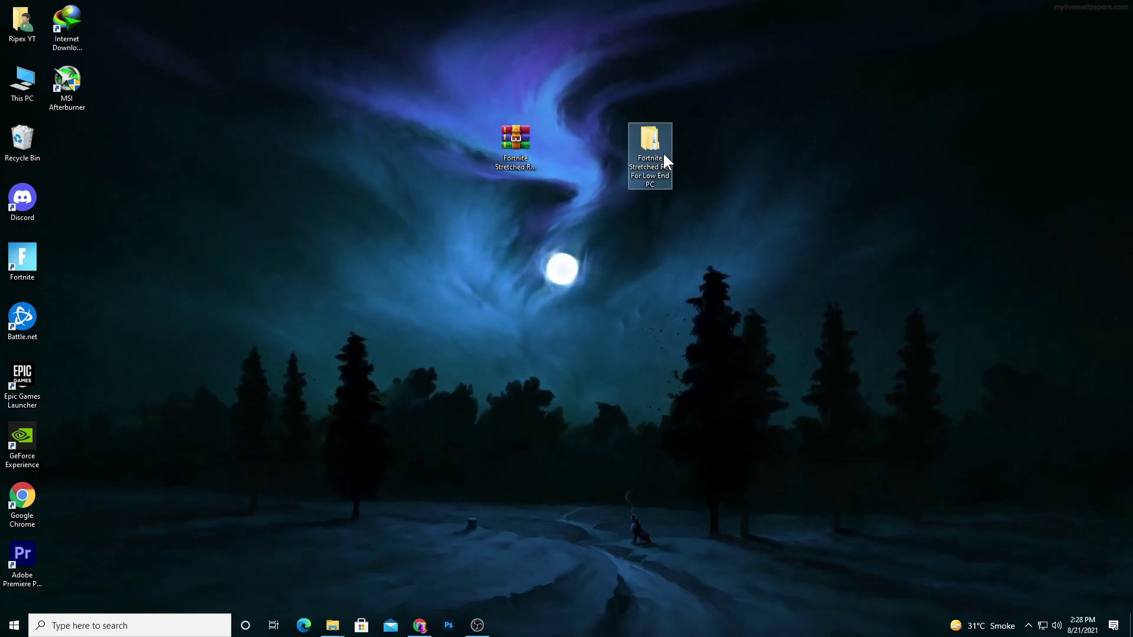
pyautogui.click(615, 160)
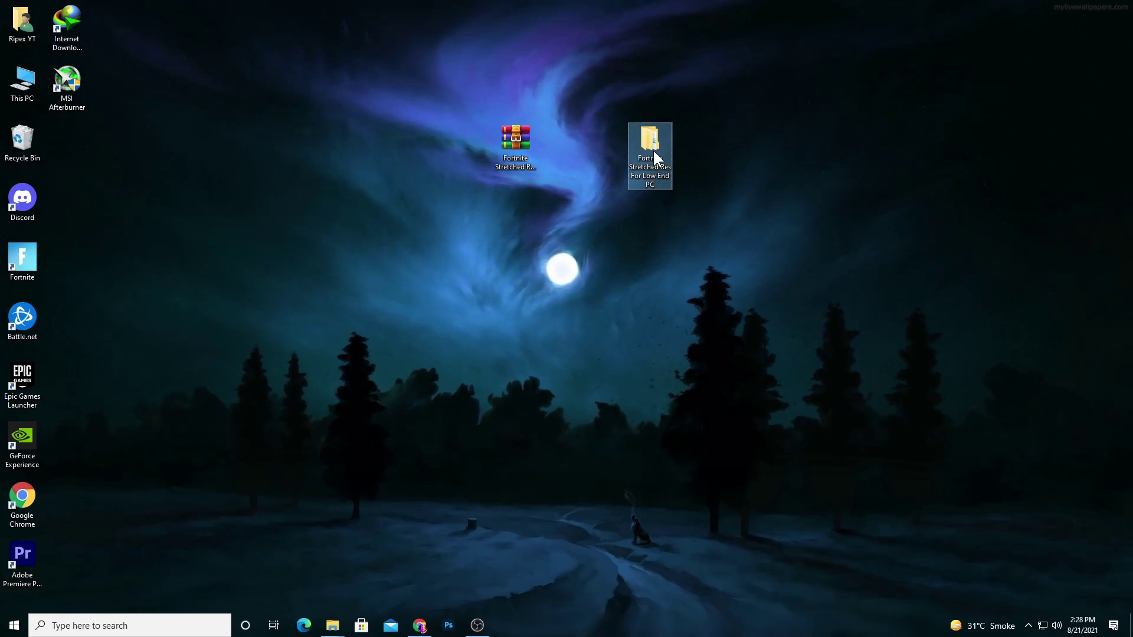
pyautogui.doubleClick(653, 144)
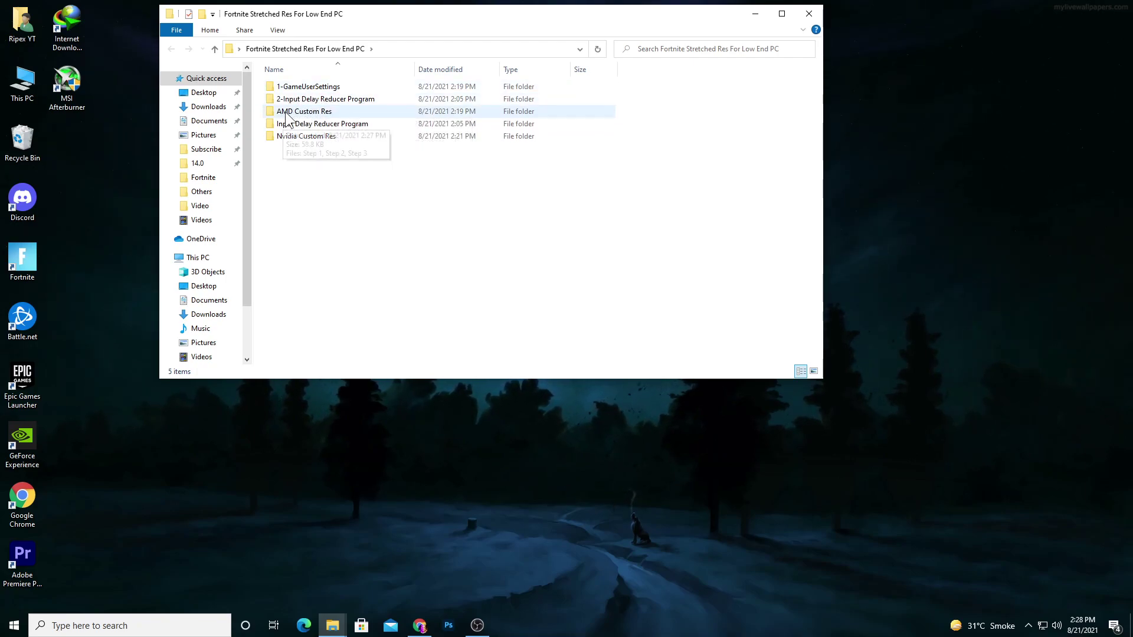
# Step: Open 1-GameUserSettings and copy its 19 KB GameUserSettings file
pyautogui.click(329, 125)
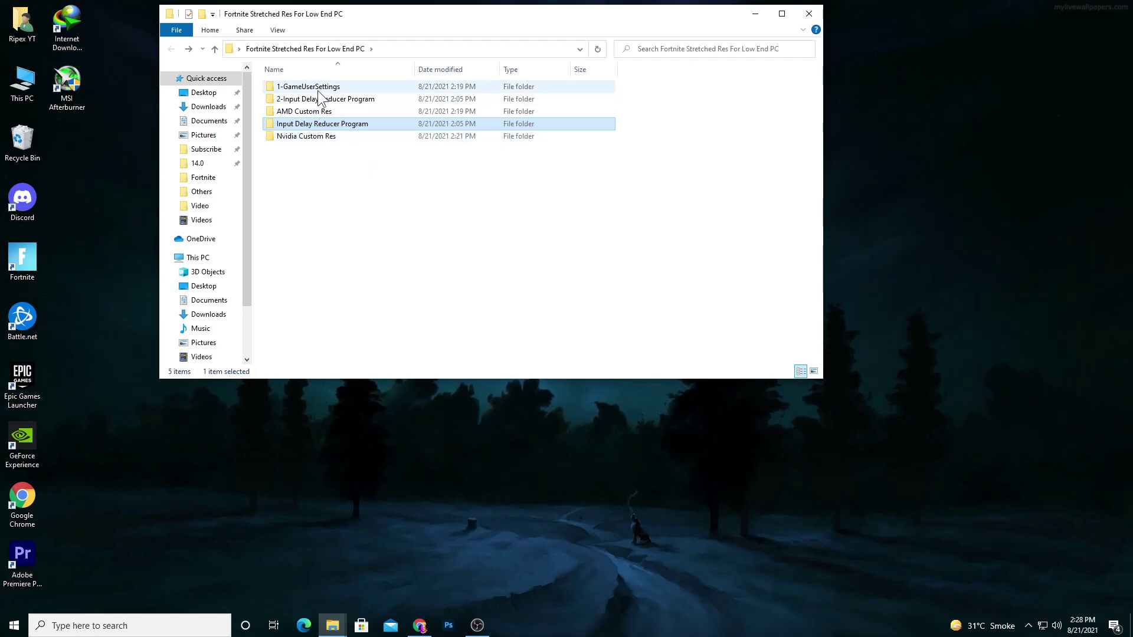
pyautogui.doubleClick(309, 86)
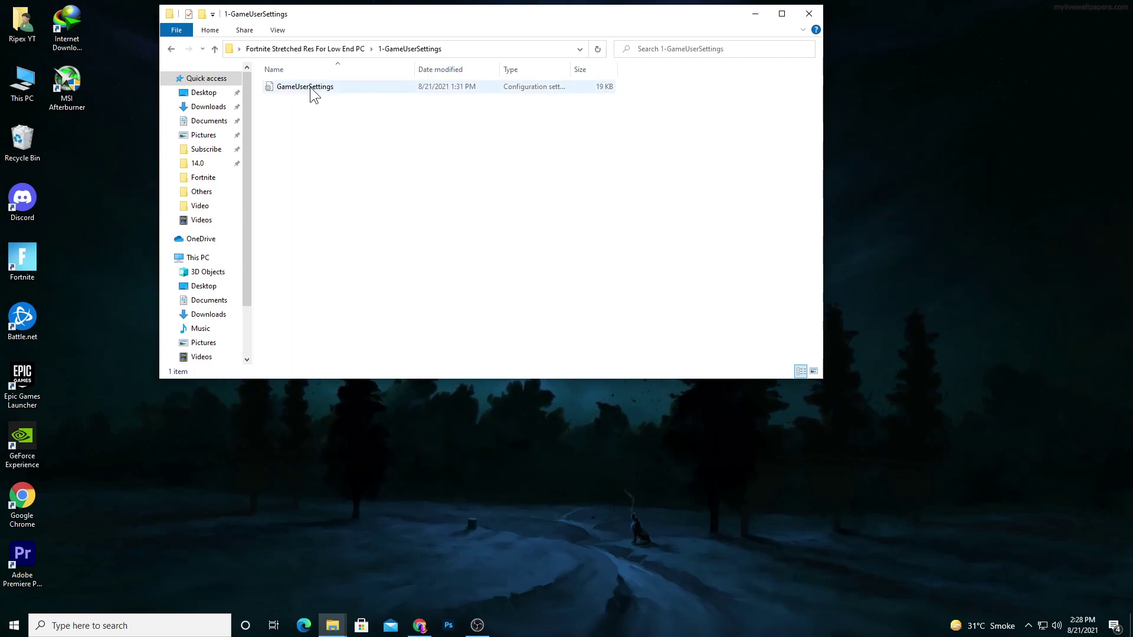
pyautogui.rightClick(312, 93)
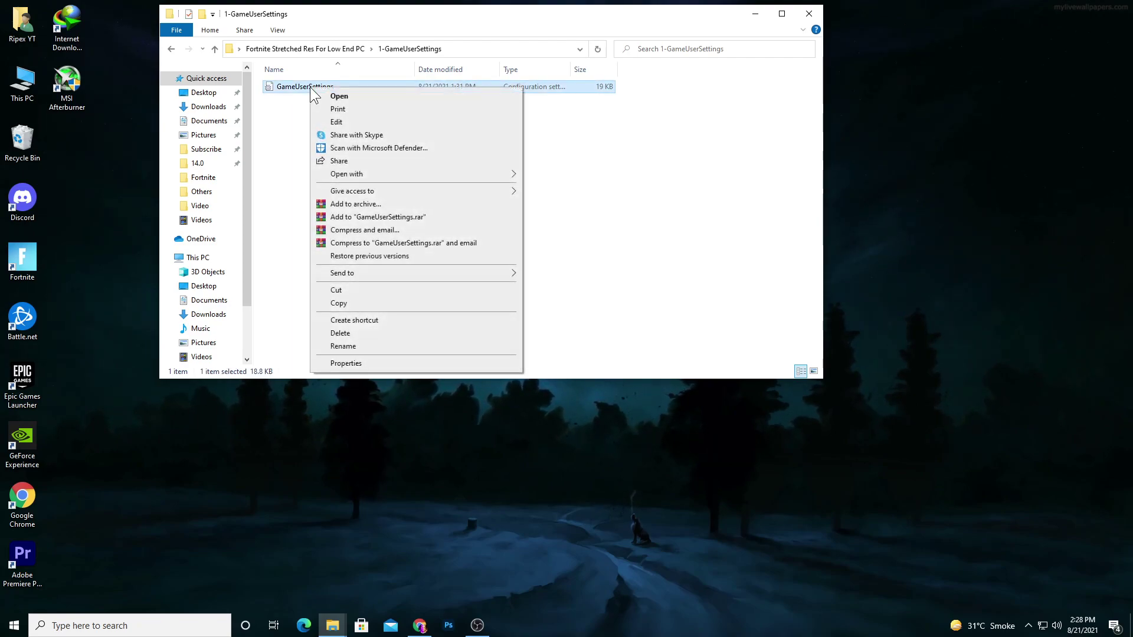
pyautogui.click(350, 305)
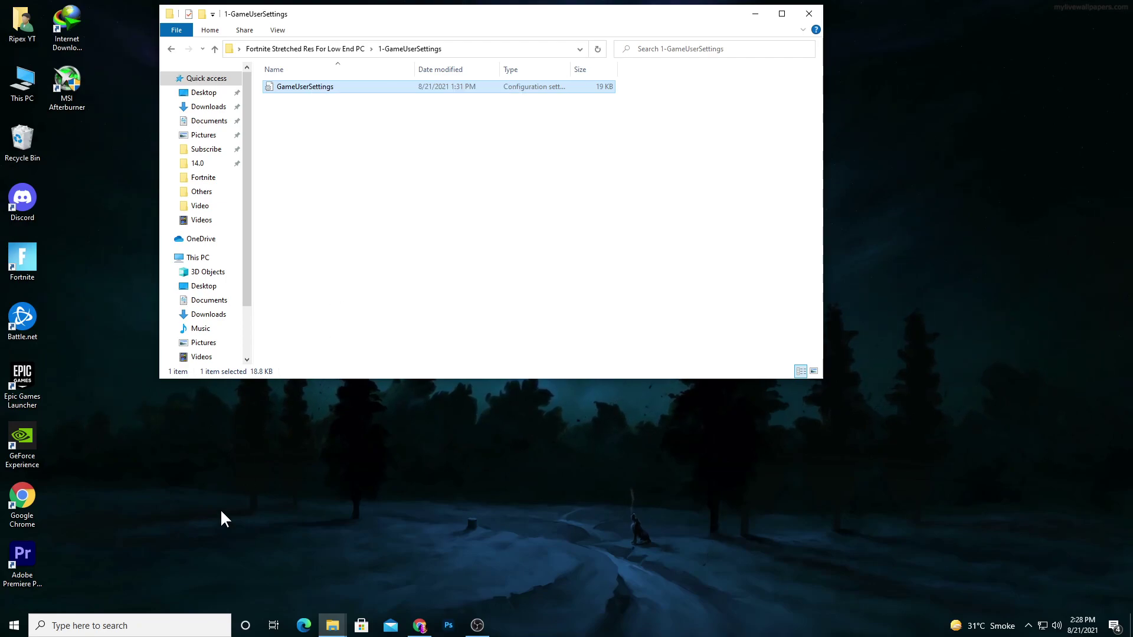
# Step: Use Run with %localappdata% to reach FortniteGame\Saved\Config\WindowsClient
pyautogui.click(125, 625)
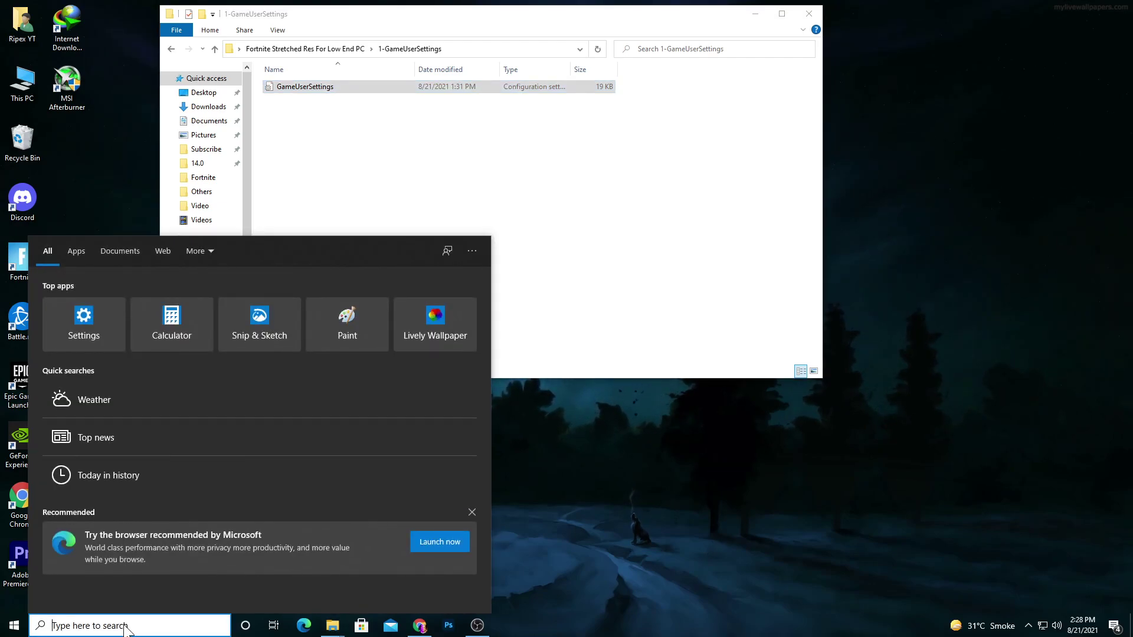
pyautogui.write('run')
pyautogui.press('Return')
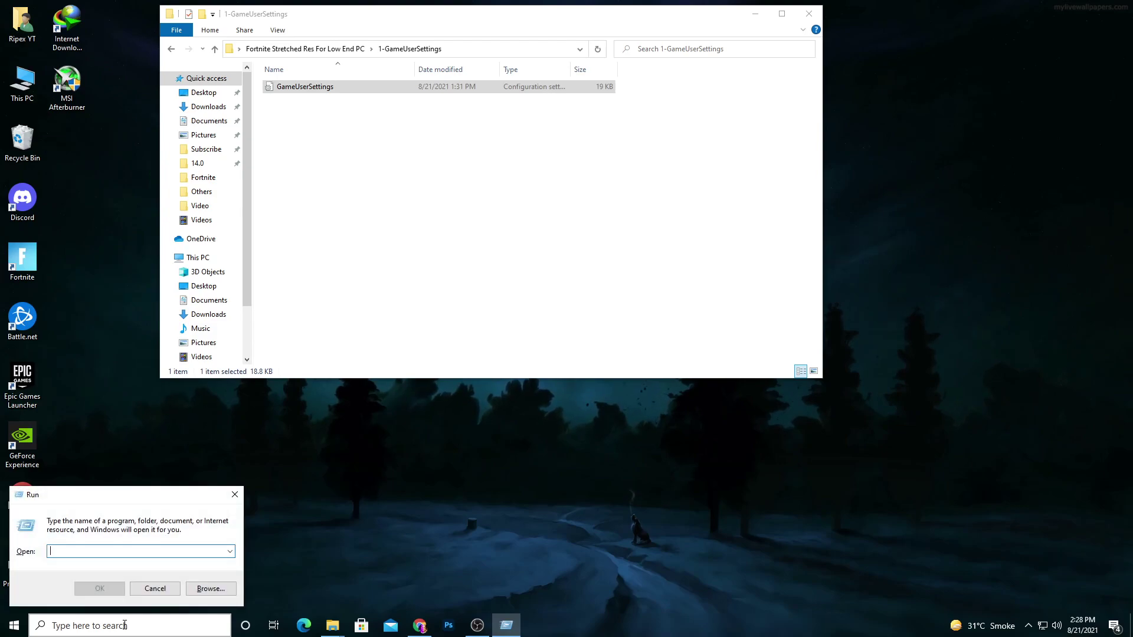
pyautogui.write('%')
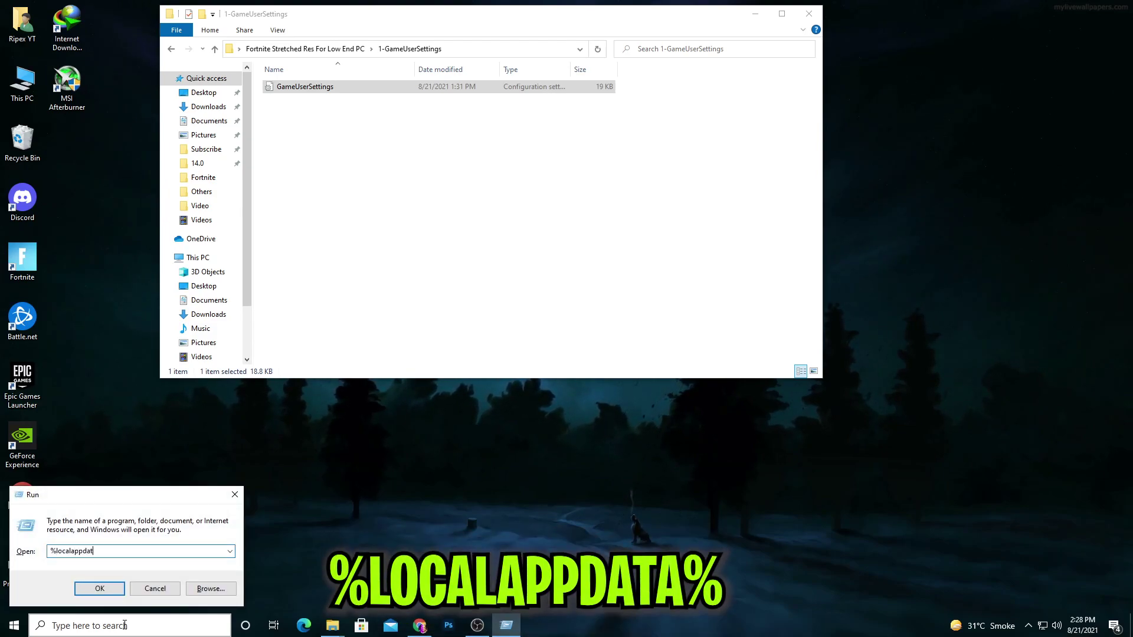
pyautogui.write('localappdata%')
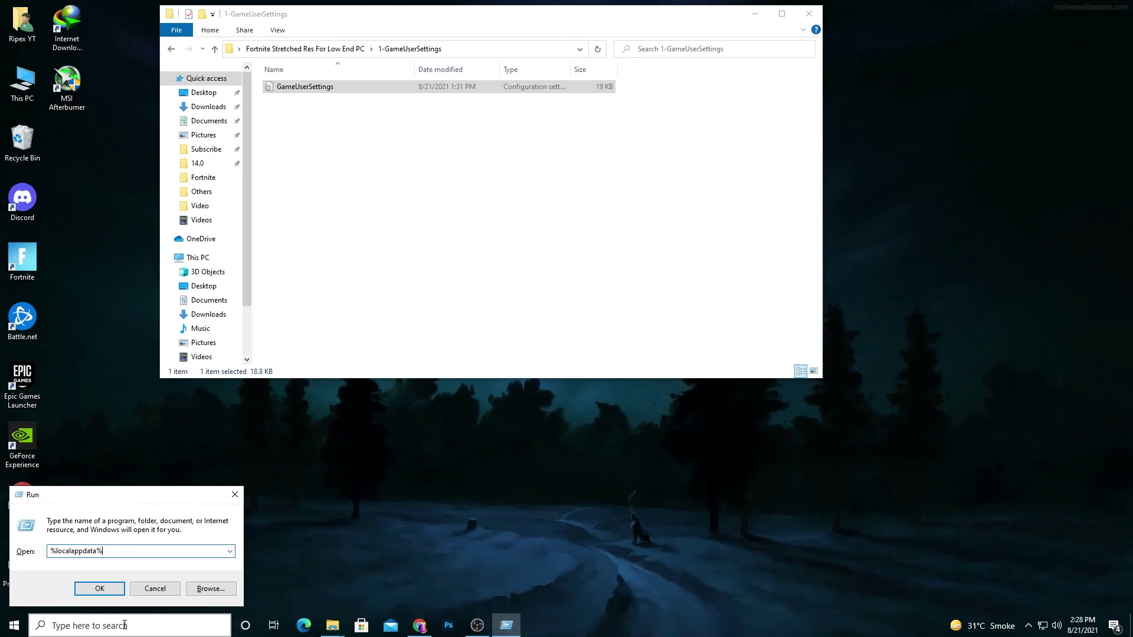
pyautogui.press('Return')
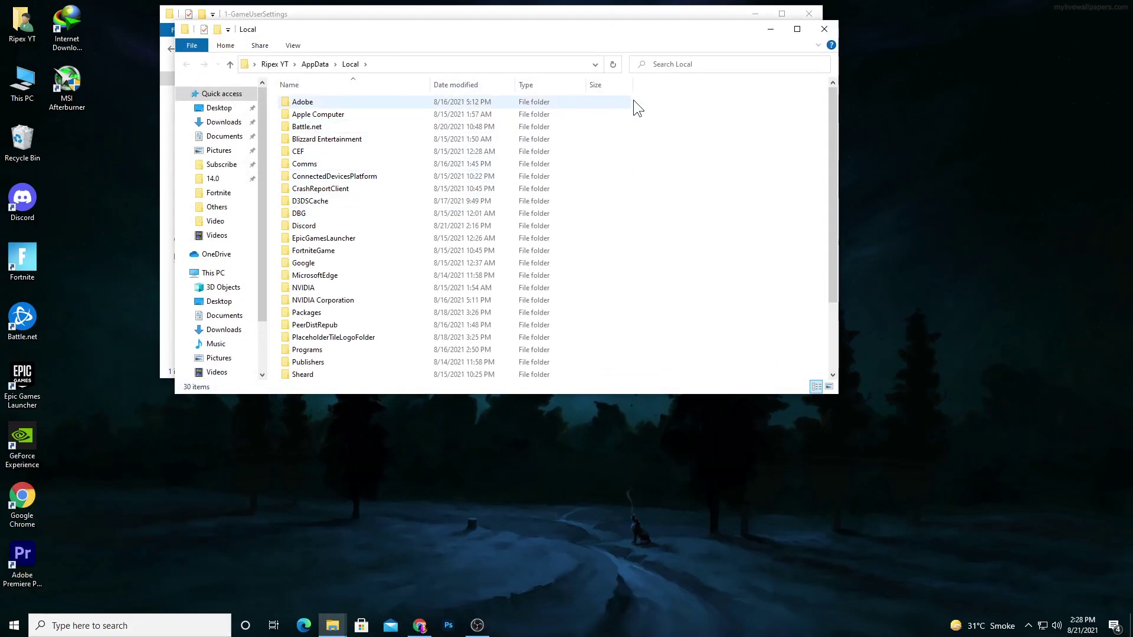
pyautogui.click(365, 251)
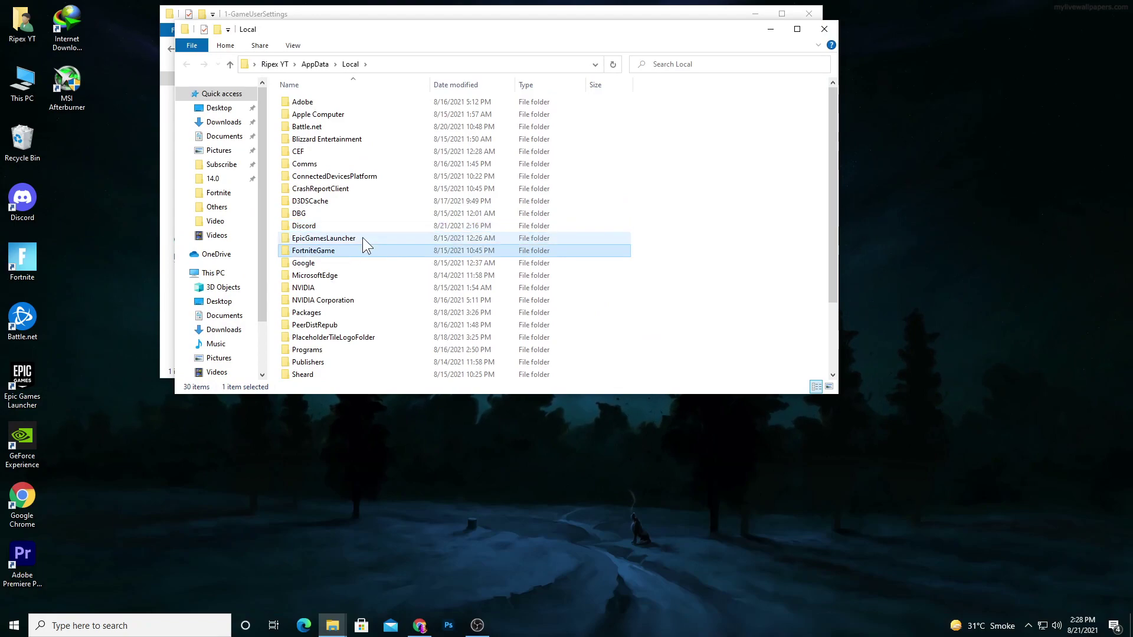
pyautogui.doubleClick(316, 251)
pyautogui.doubleClick(295, 103)
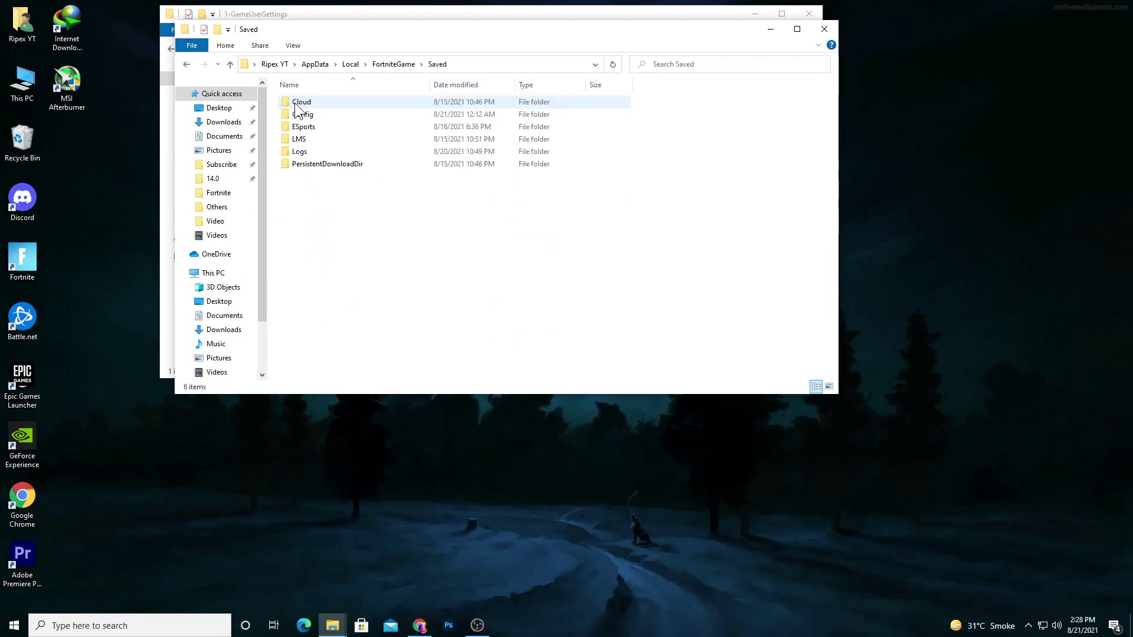
pyautogui.doubleClick(321, 112)
pyautogui.doubleClick(322, 114)
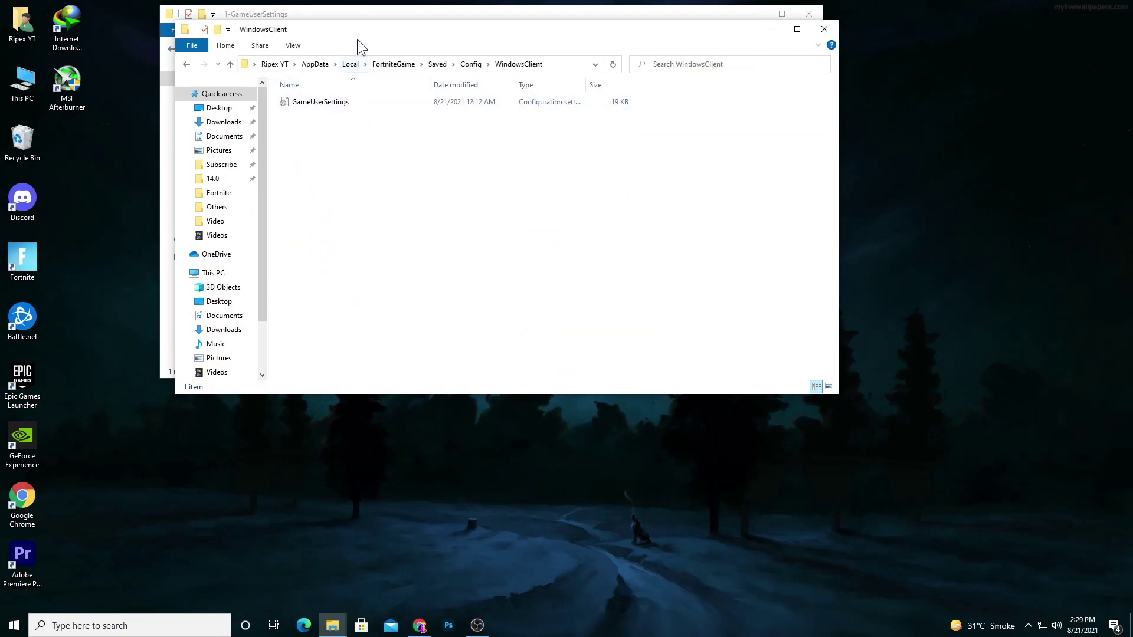
# Step: Move the pack's GameUserSettings into WindowsClient, replacing the old one, then return to the pack folder
pyautogui.moveTo(462, 37); pyautogui.dragTo(776, 80)
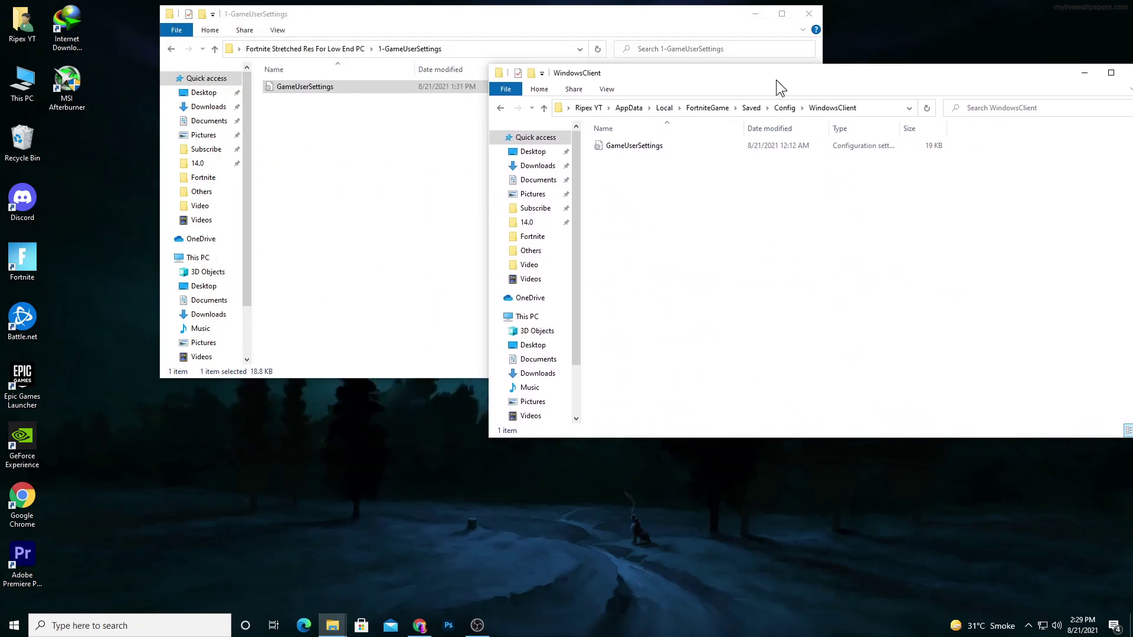
pyautogui.moveTo(297, 84); pyautogui.dragTo(696, 222)
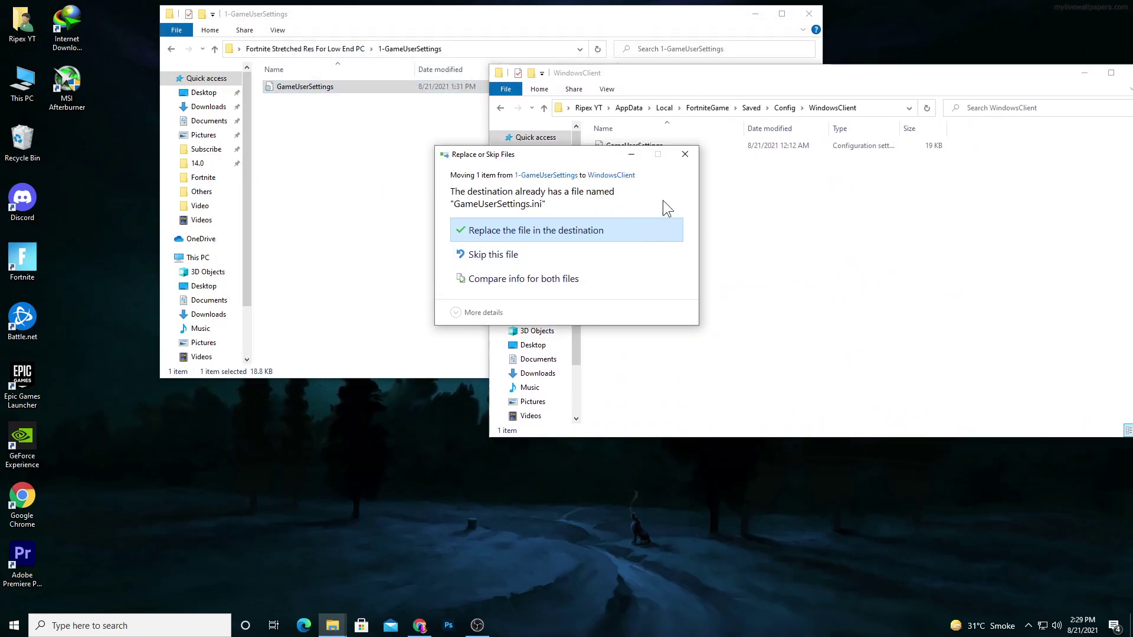
pyautogui.click(497, 224)
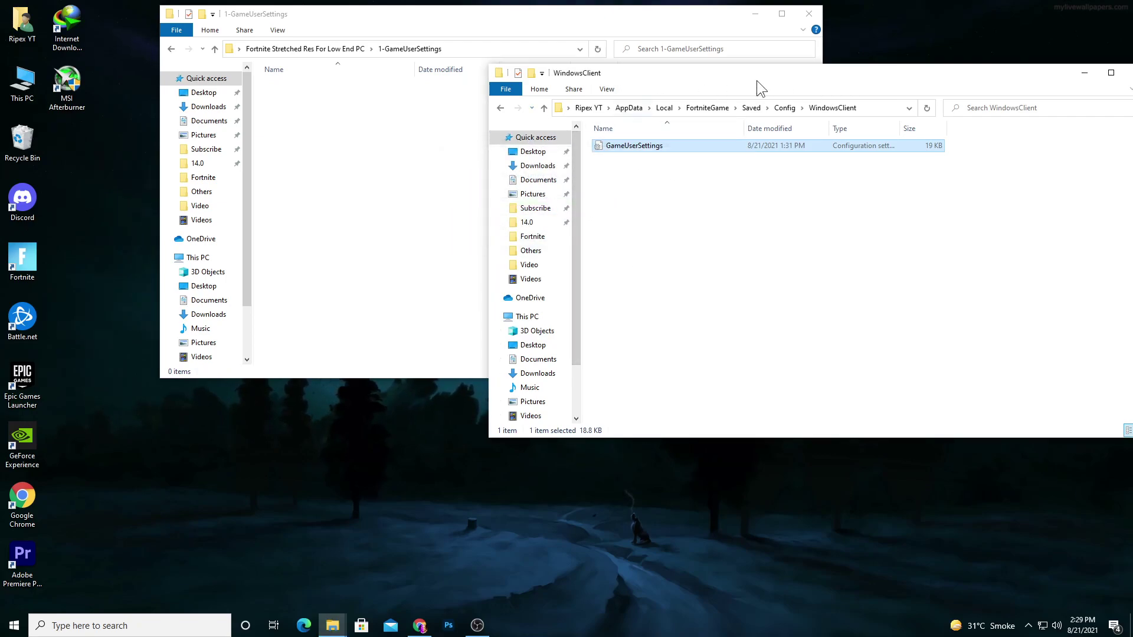
pyautogui.click(929, 72)
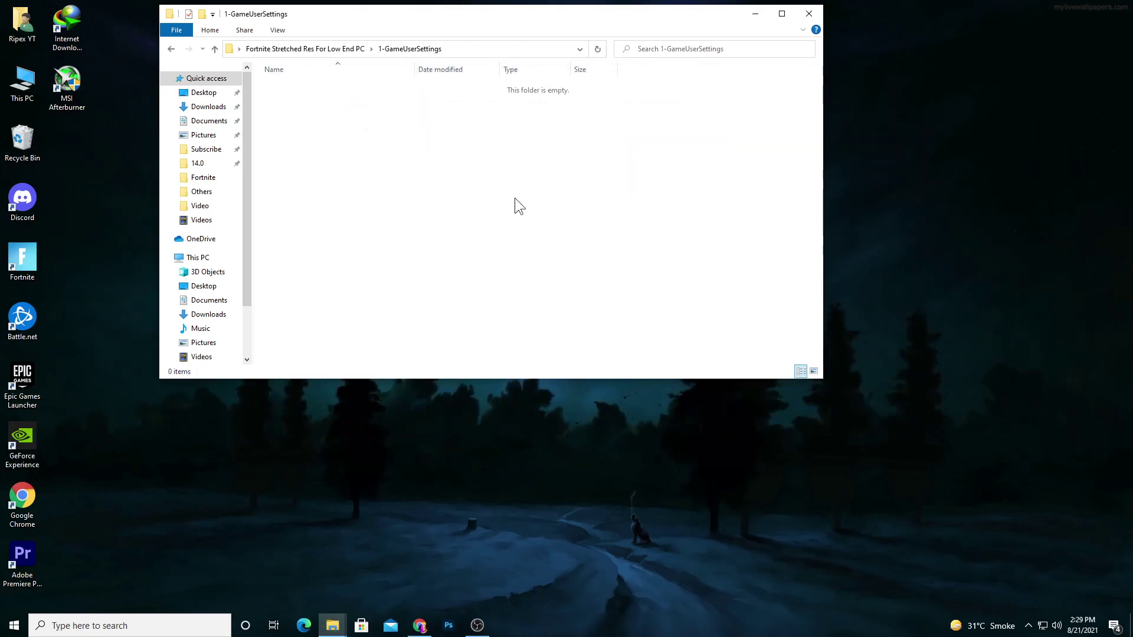
pyautogui.hotkey('alt', 'Up')
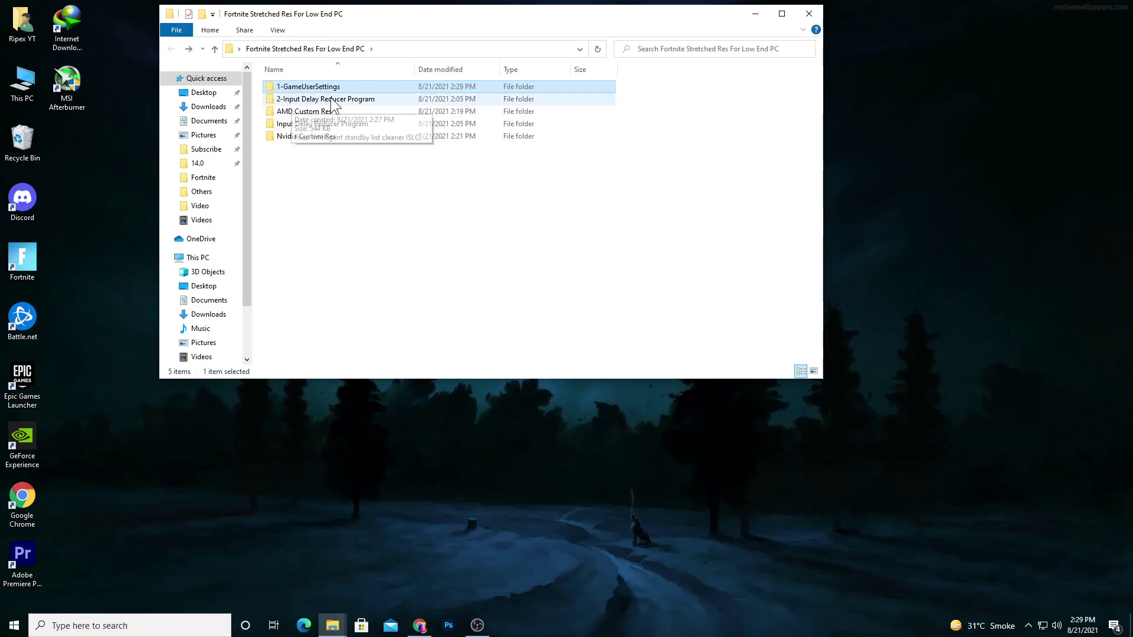
# Step: In 2-Input Delay Reducer Program, make Intelligent standby list cleaner ISLC always run as administrator
pyautogui.doubleClick(352, 99)
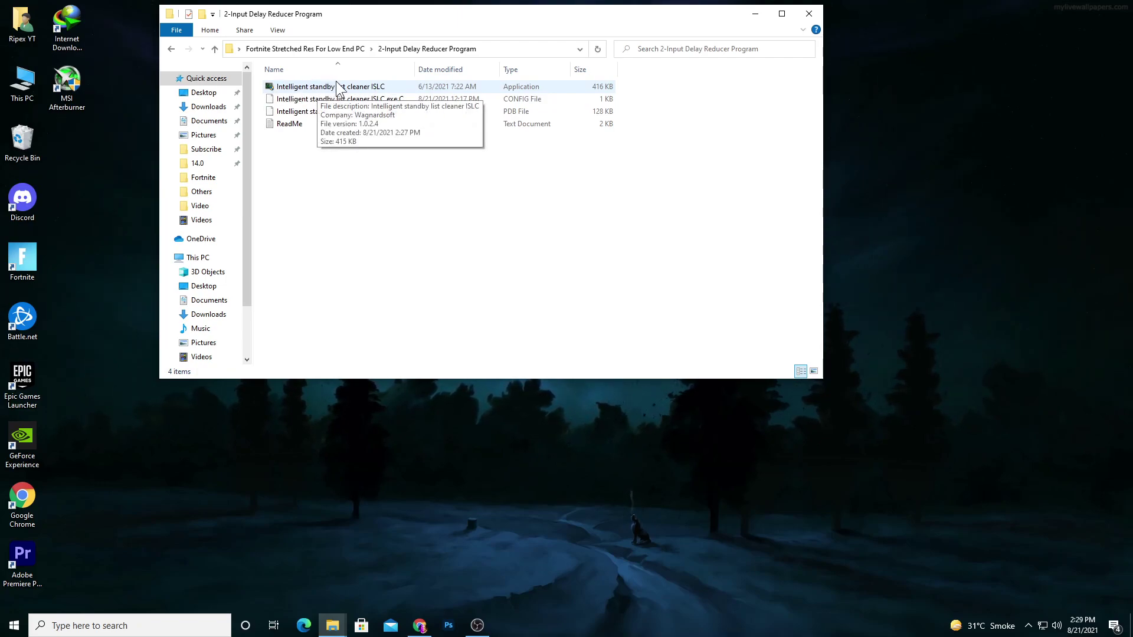
pyautogui.rightClick(307, 88)
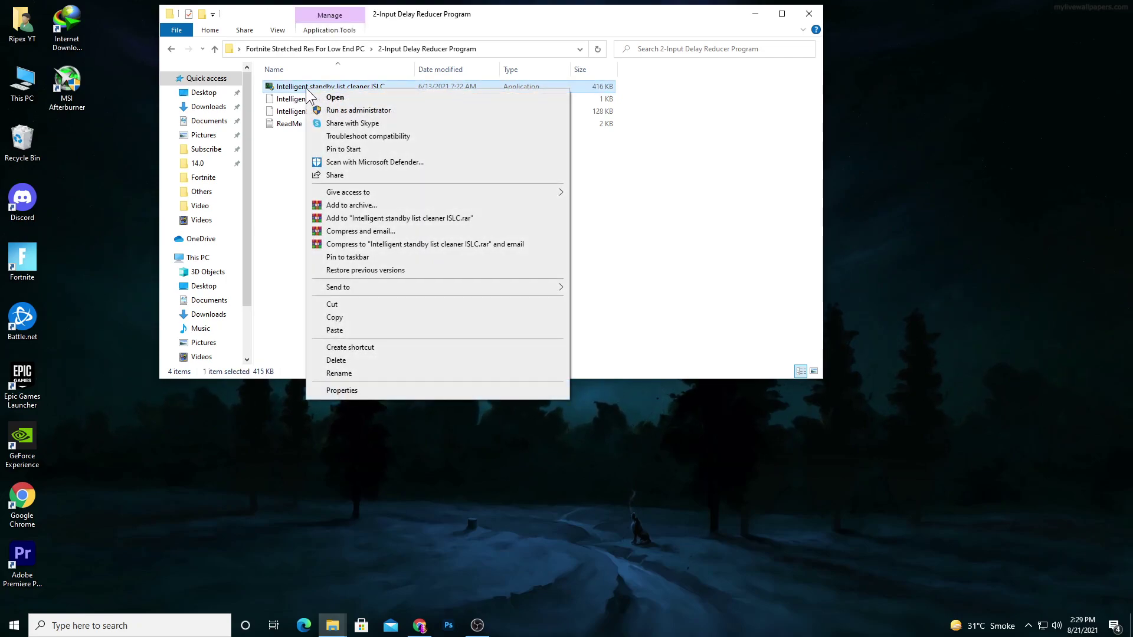
pyautogui.click(345, 389)
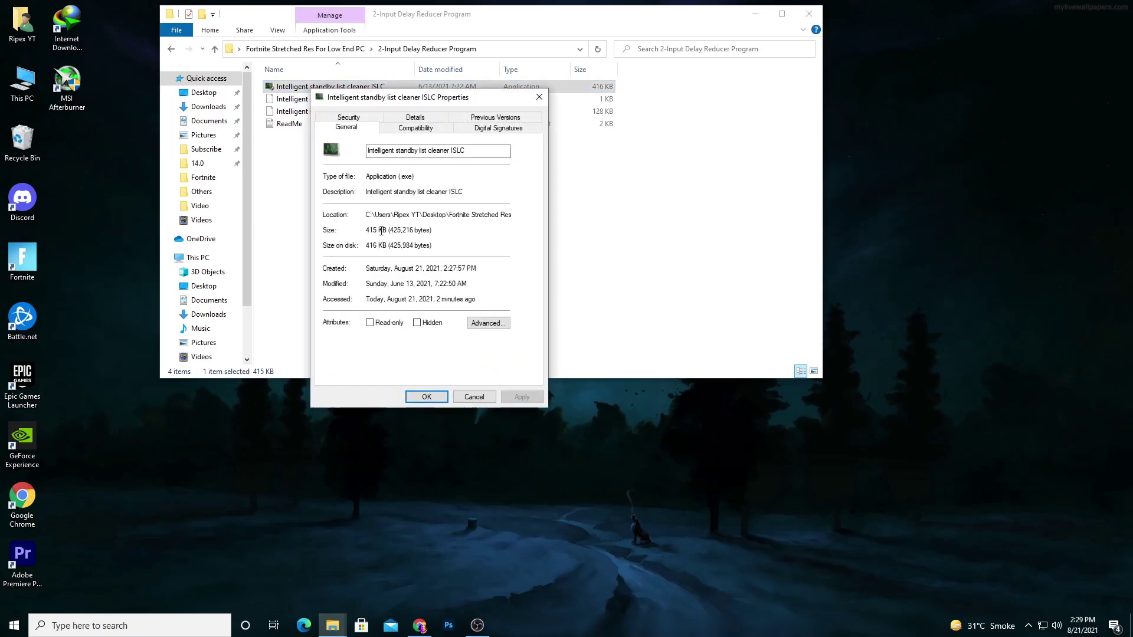
pyautogui.click(409, 132)
pyautogui.moveTo(412, 98); pyautogui.dragTo(421, 55)
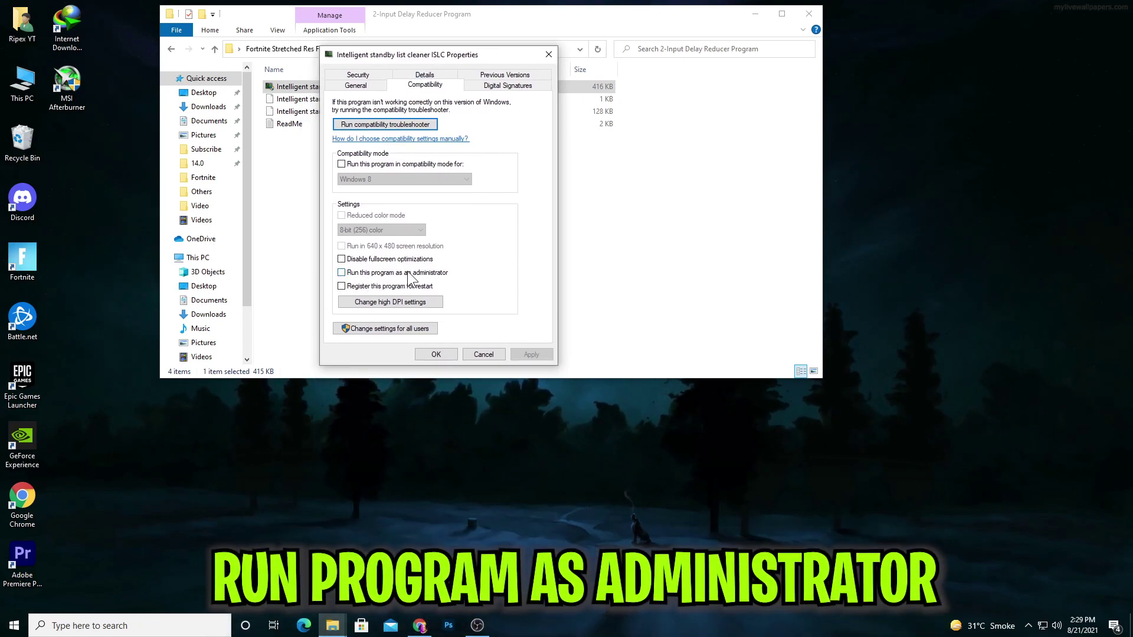
pyautogui.click(347, 274)
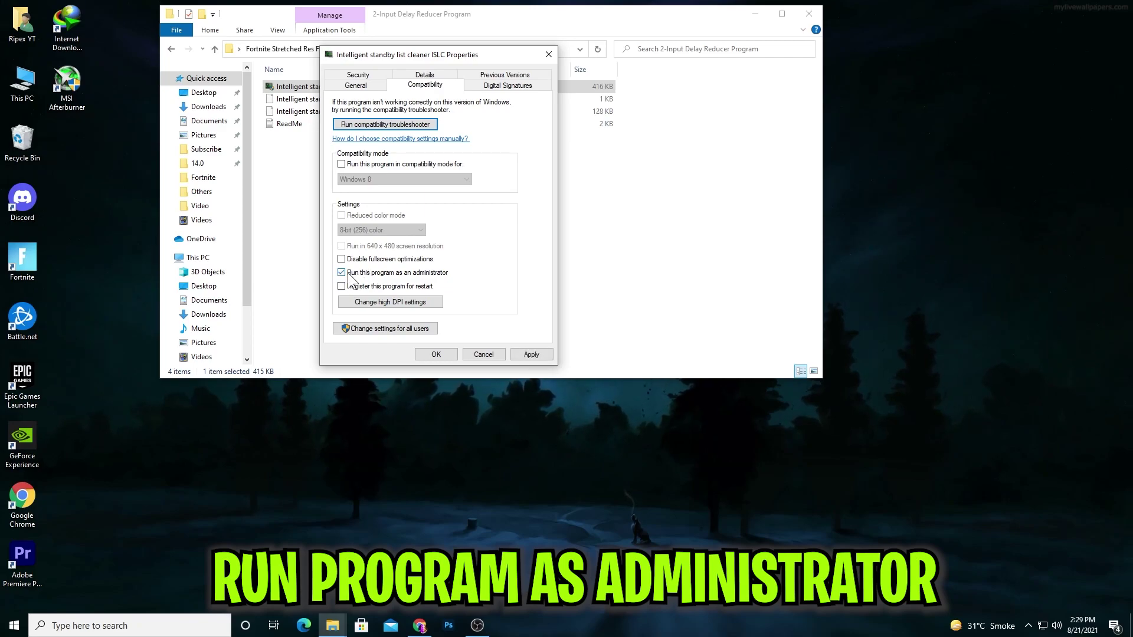
pyautogui.click(522, 356)
pyautogui.click(425, 353)
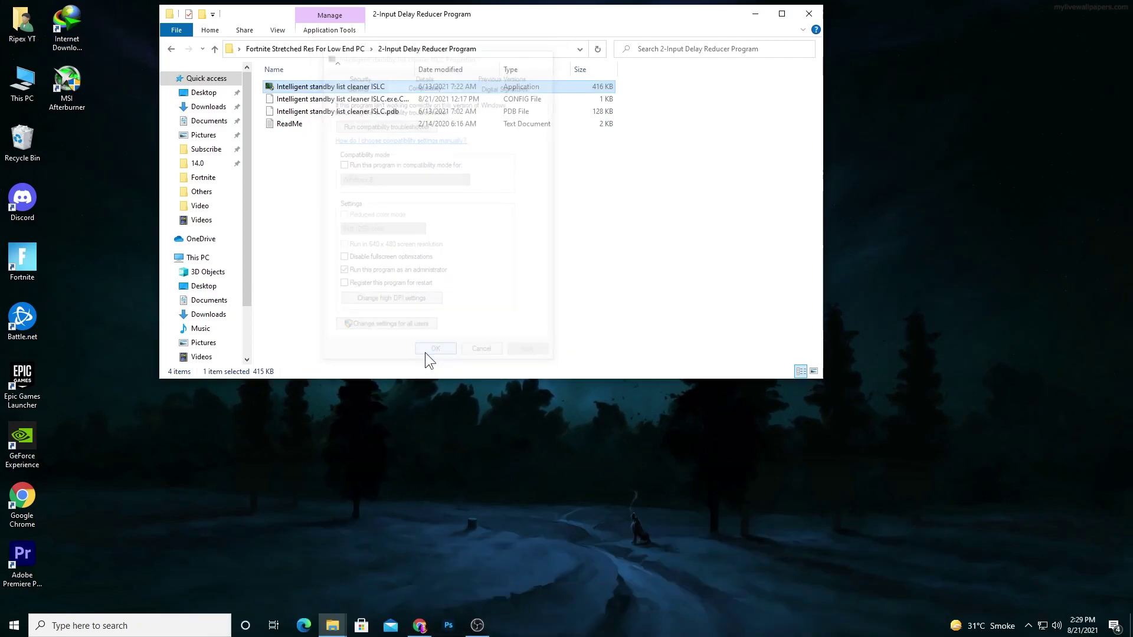
# Step: Launch ISLC, confirm the 0.50 wanted timer resolution, start it, and minimize its window
pyautogui.doubleClick(303, 86)
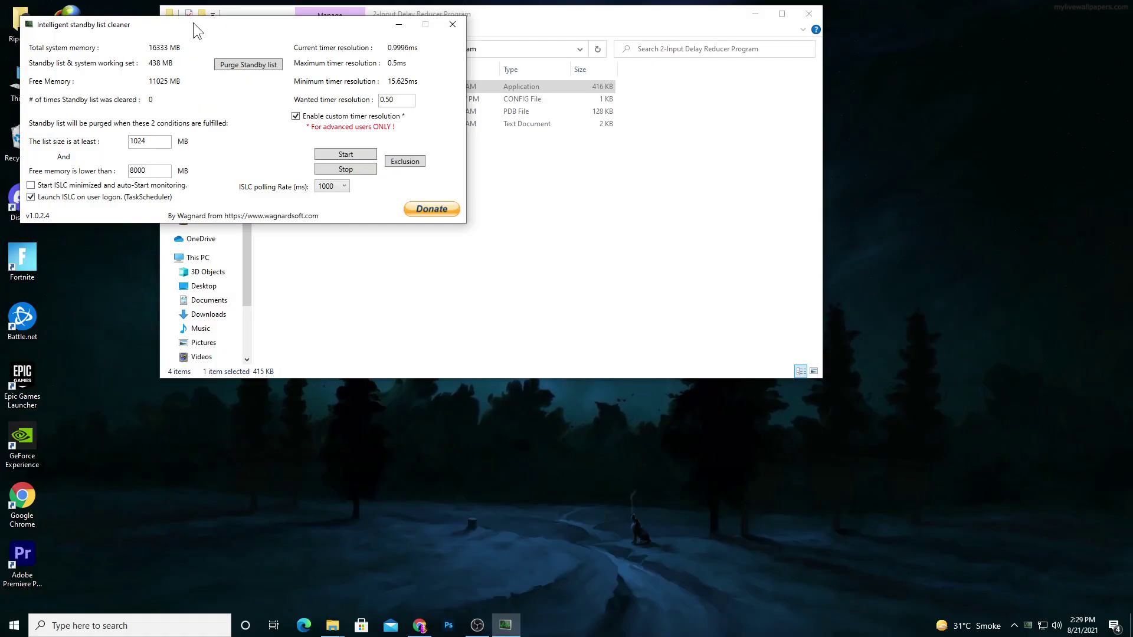
pyautogui.moveTo(193, 22); pyautogui.dragTo(610, 110)
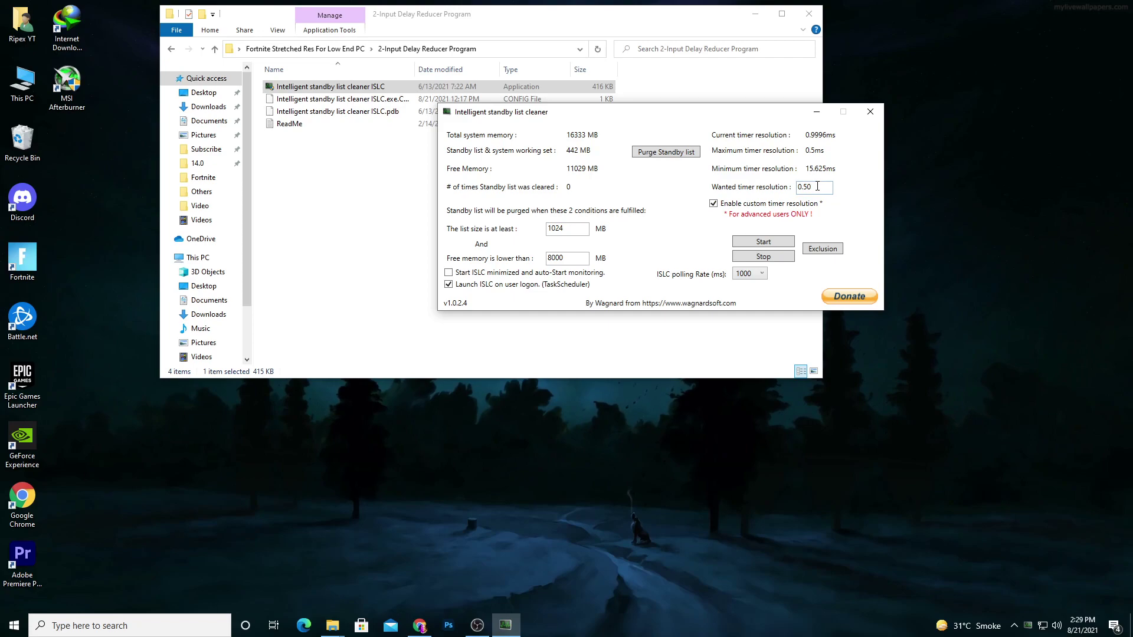
pyautogui.moveTo(817, 187); pyautogui.dragTo(772, 189)
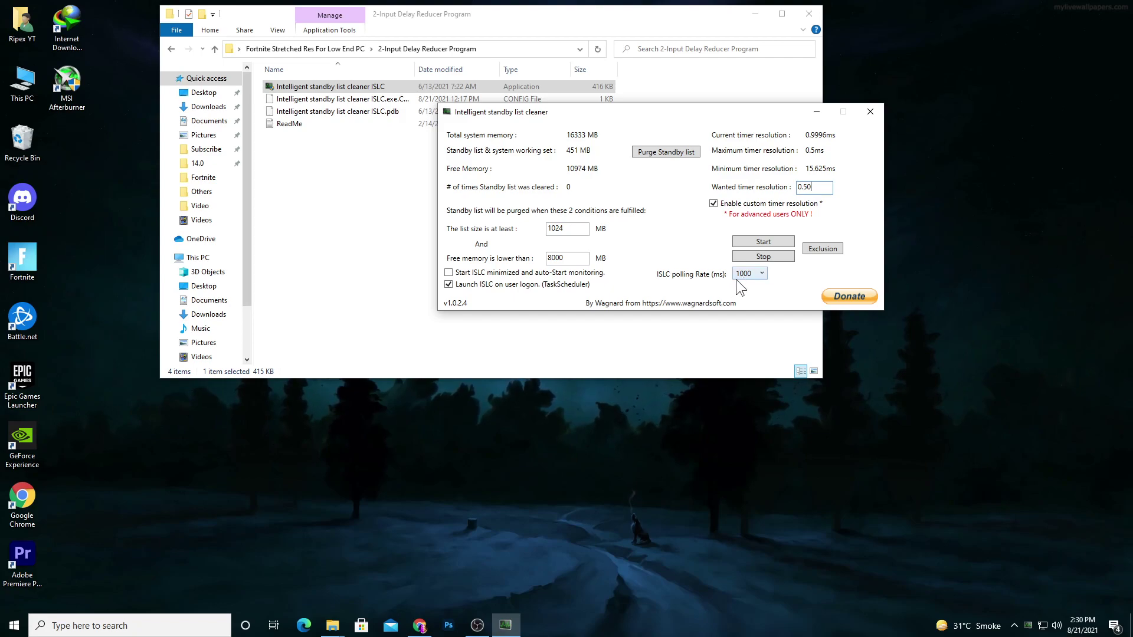
pyautogui.click(757, 245)
pyautogui.click(817, 112)
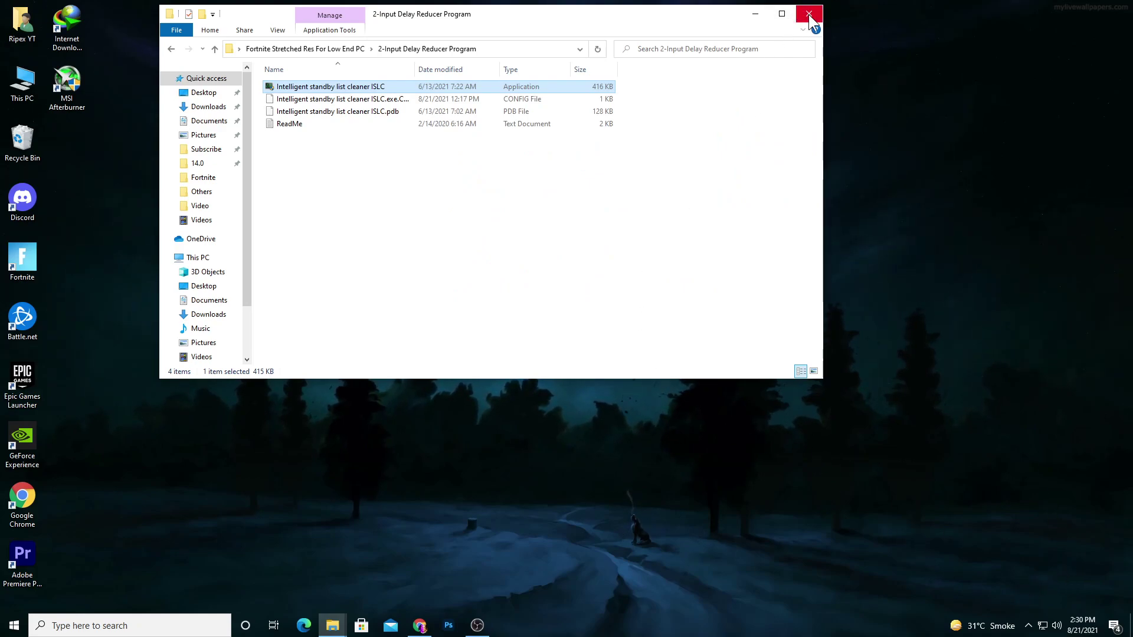
# Step: Look through the AMD Custom Res and Nvidia Custom Res step images, then close Explorer
pyautogui.press('BackSpace')
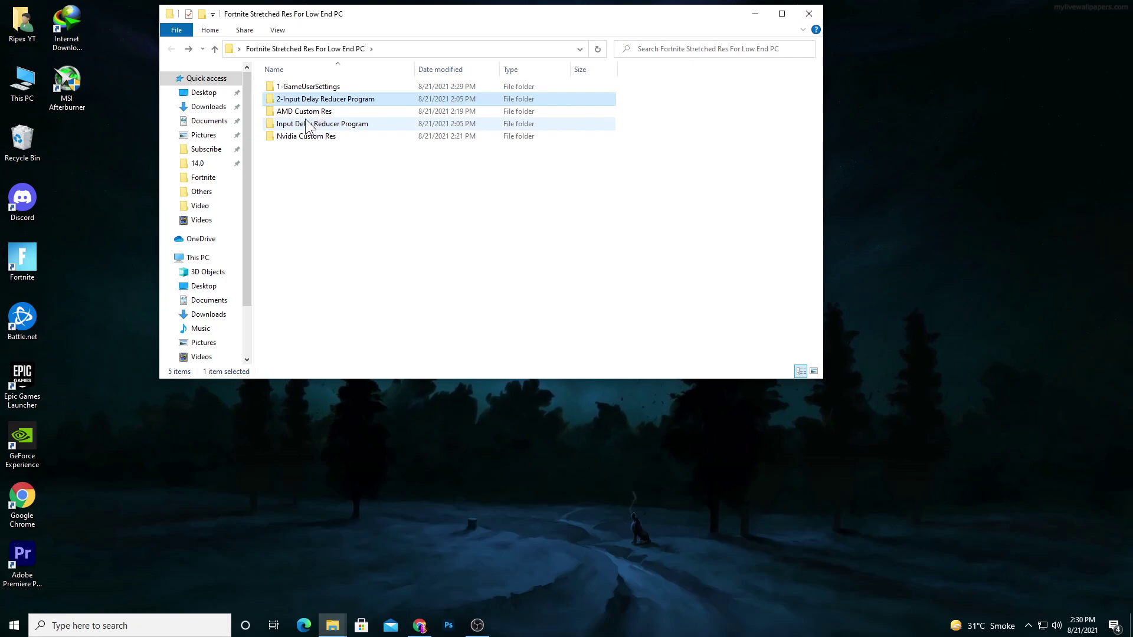
pyautogui.doubleClick(302, 112)
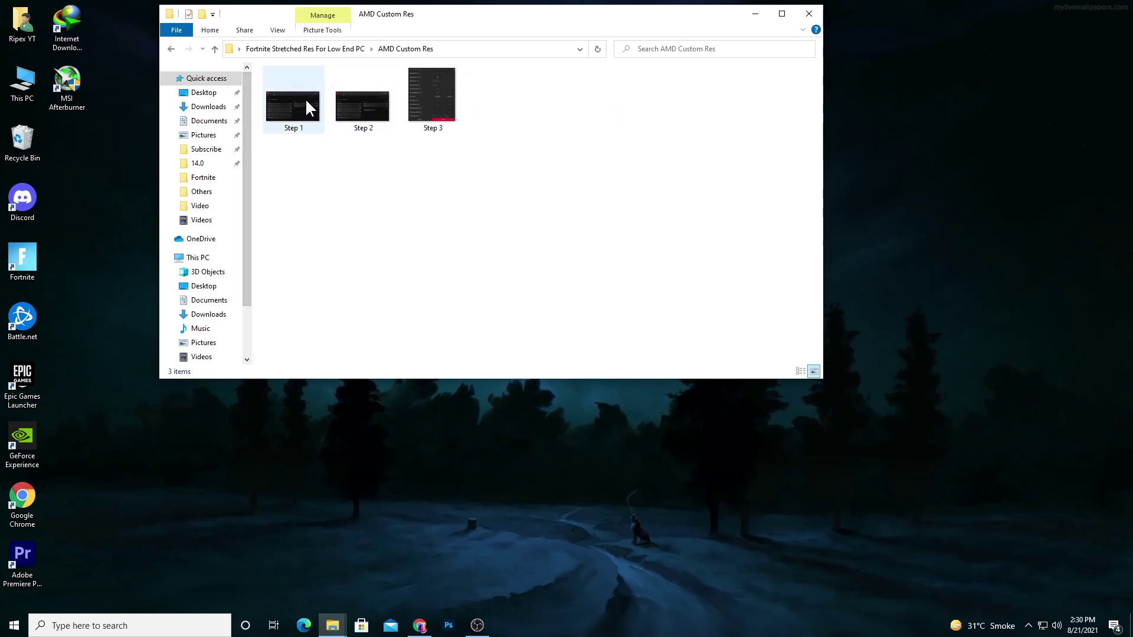
pyautogui.press('BackSpace')
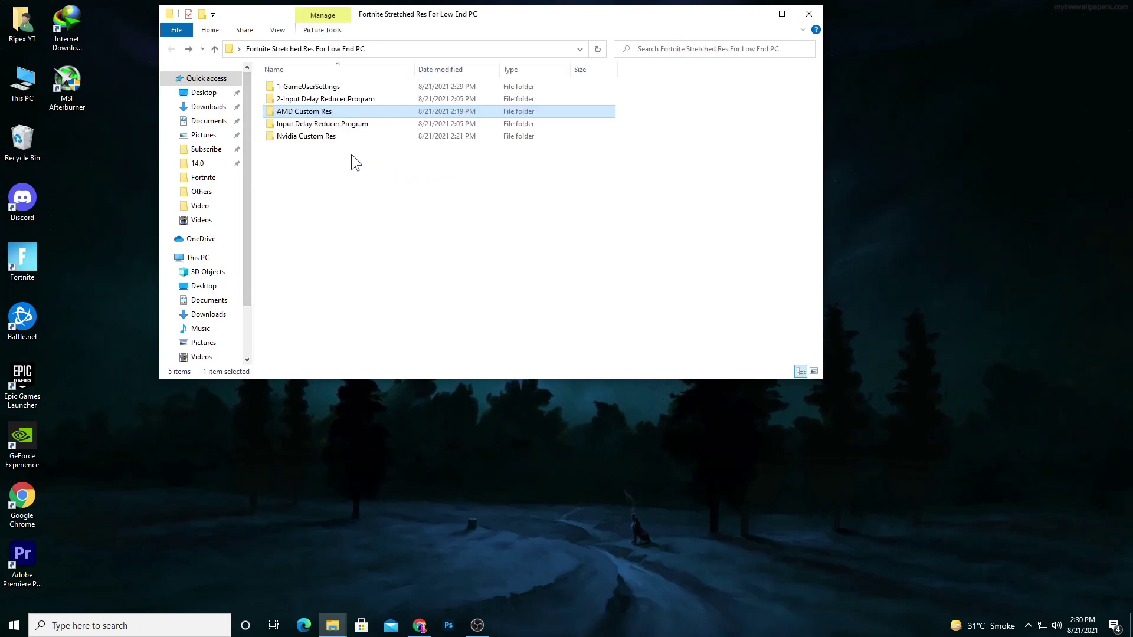
pyautogui.doubleClick(324, 134)
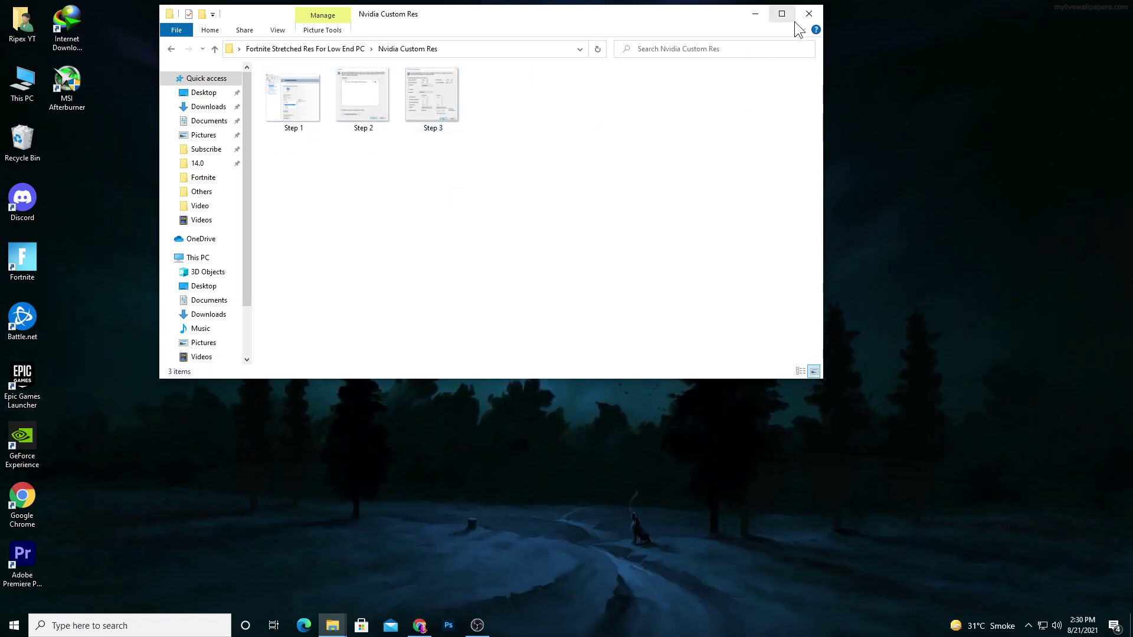
pyautogui.click(809, 13)
# Step: In NVIDIA Control Panel, try creating a 1024 × 768 custom resolution, then cancel it
pyautogui.rightClick(371, 257)
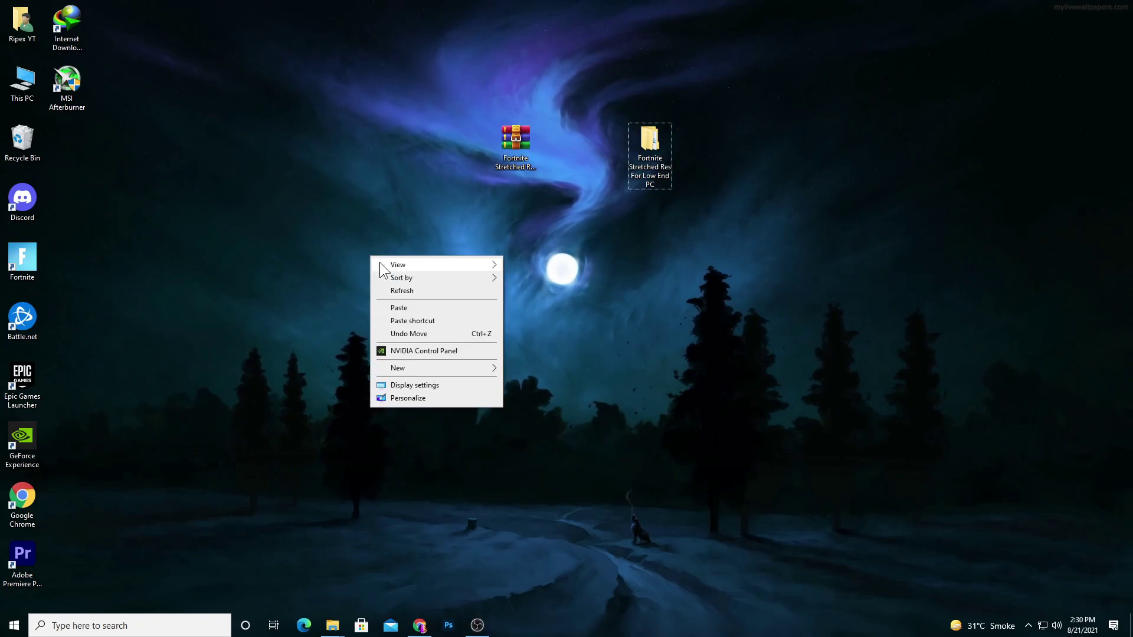
pyautogui.click(410, 353)
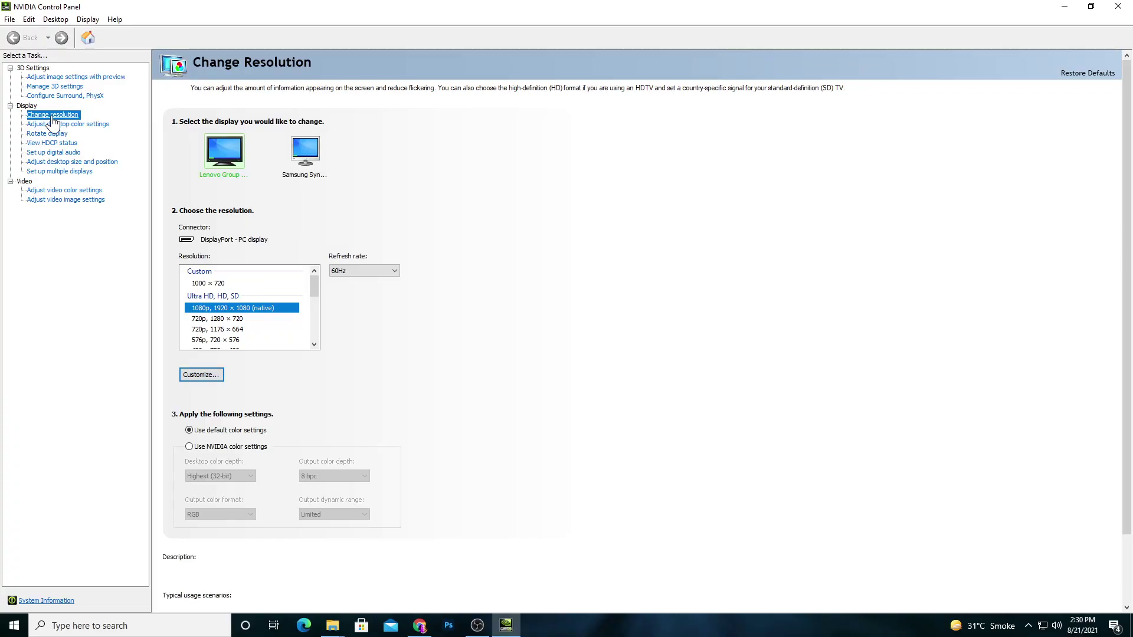
pyautogui.click(206, 377)
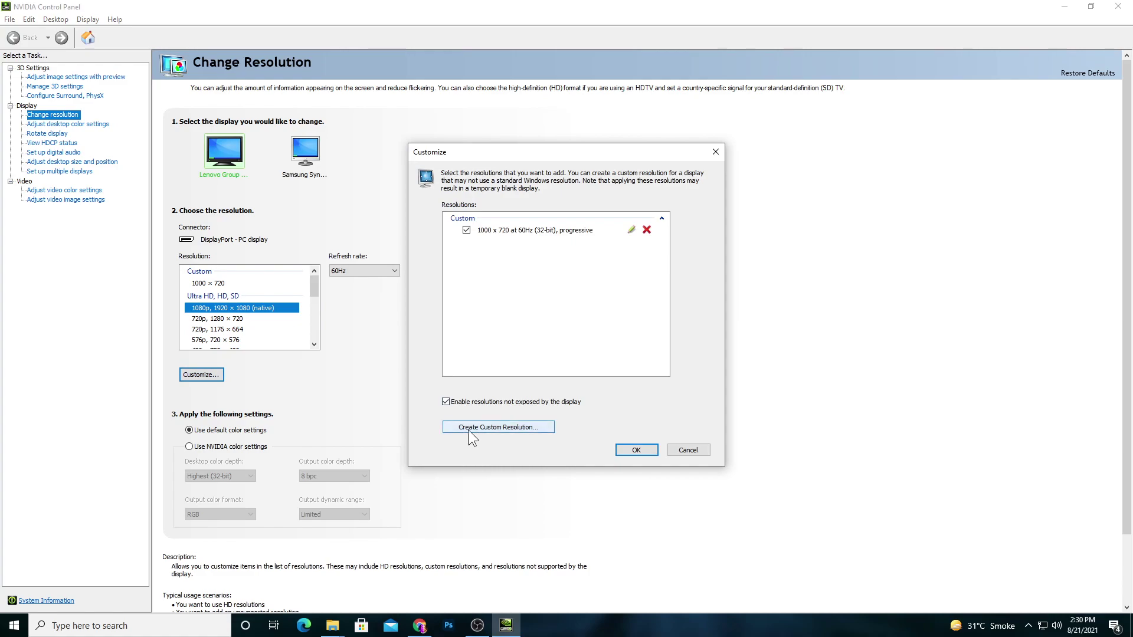
pyautogui.click(487, 431)
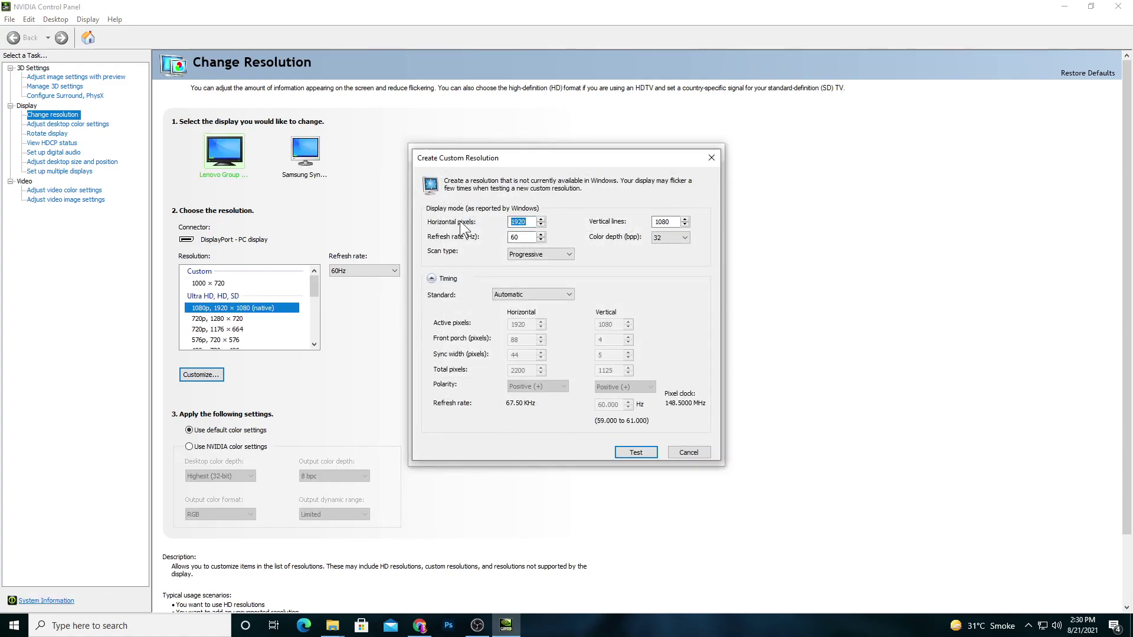
pyautogui.write('1')
pyautogui.press('Tab')
pyautogui.write('7')
pyautogui.click(636, 453)
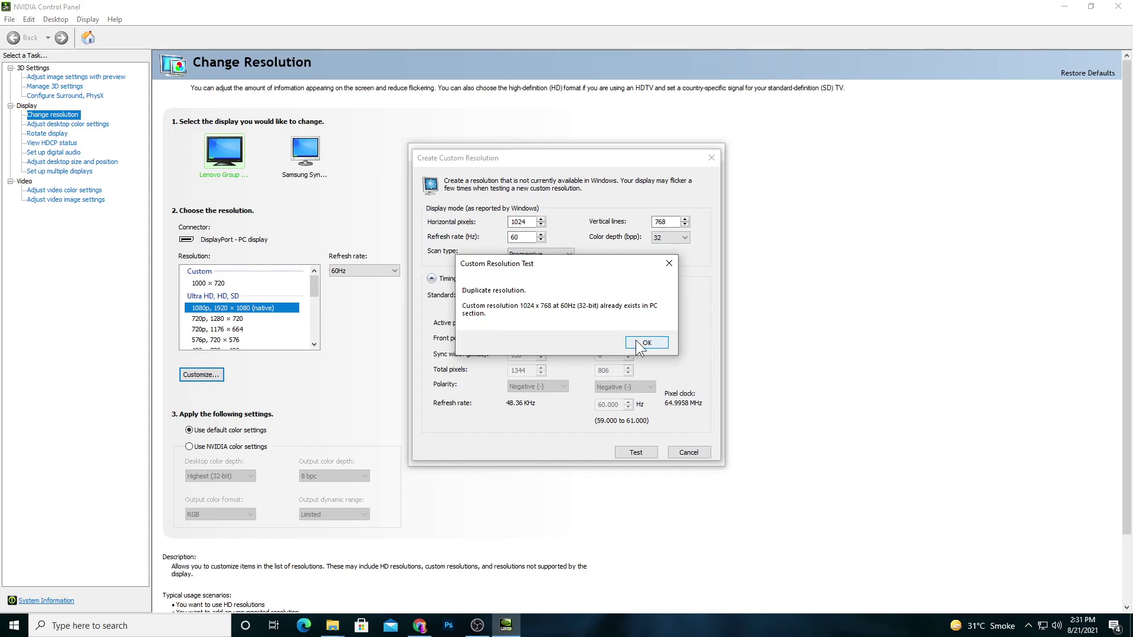
pyautogui.click(630, 344)
pyautogui.click(688, 452)
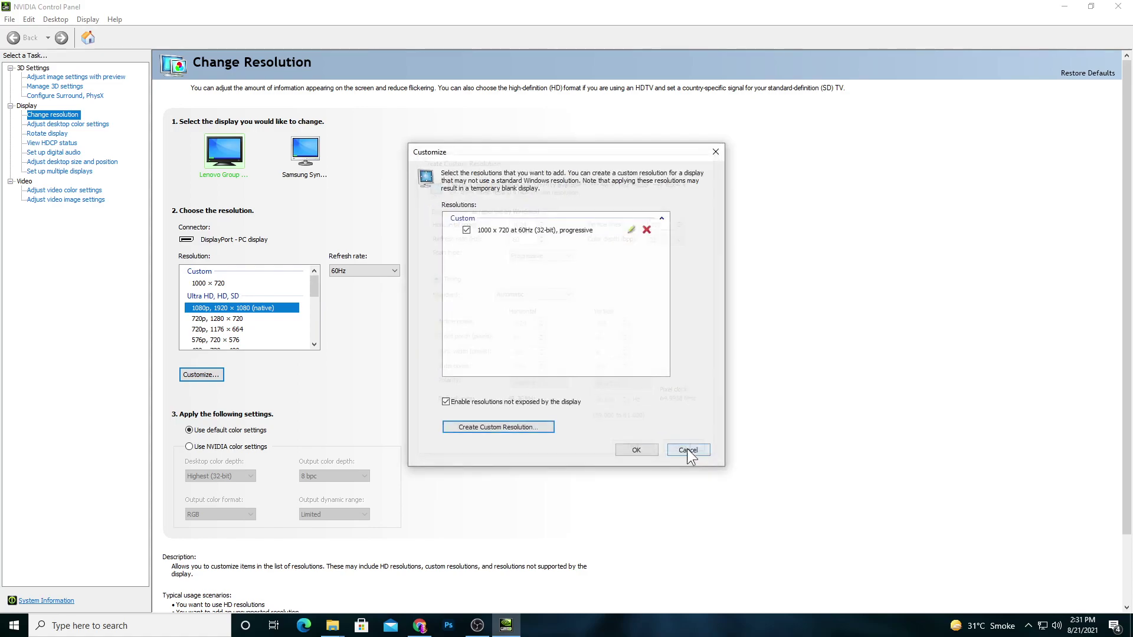
pyautogui.click(687, 450)
# Step: Select 1024 × 768 from the resolution list and apply it
pyautogui.scroll(-6, 222, 324)
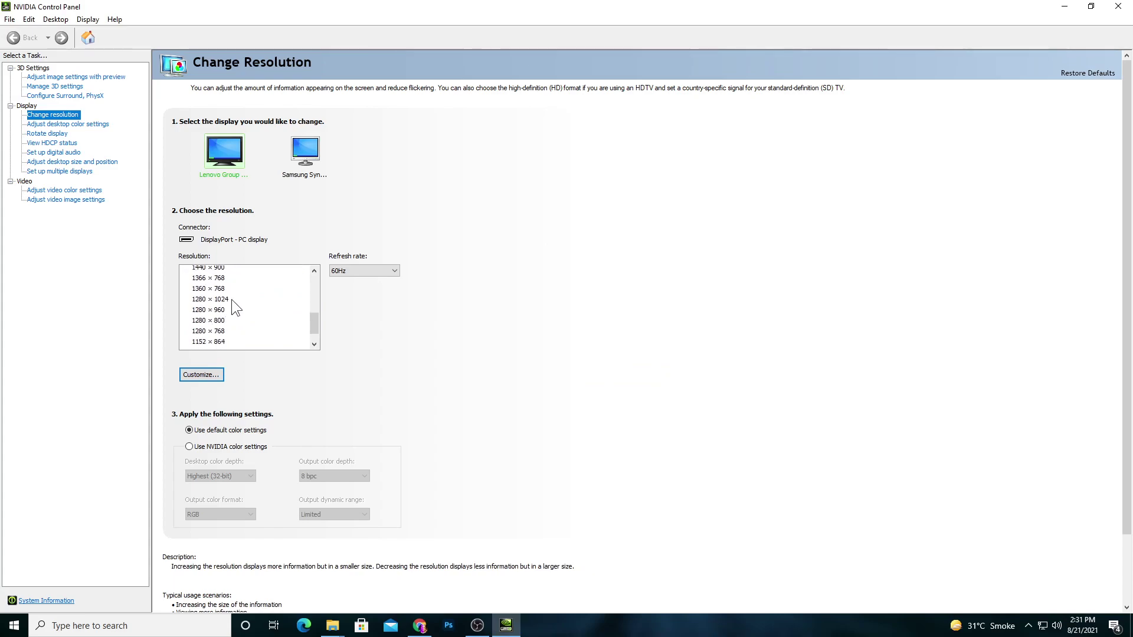
pyautogui.scroll(-1, 224, 307)
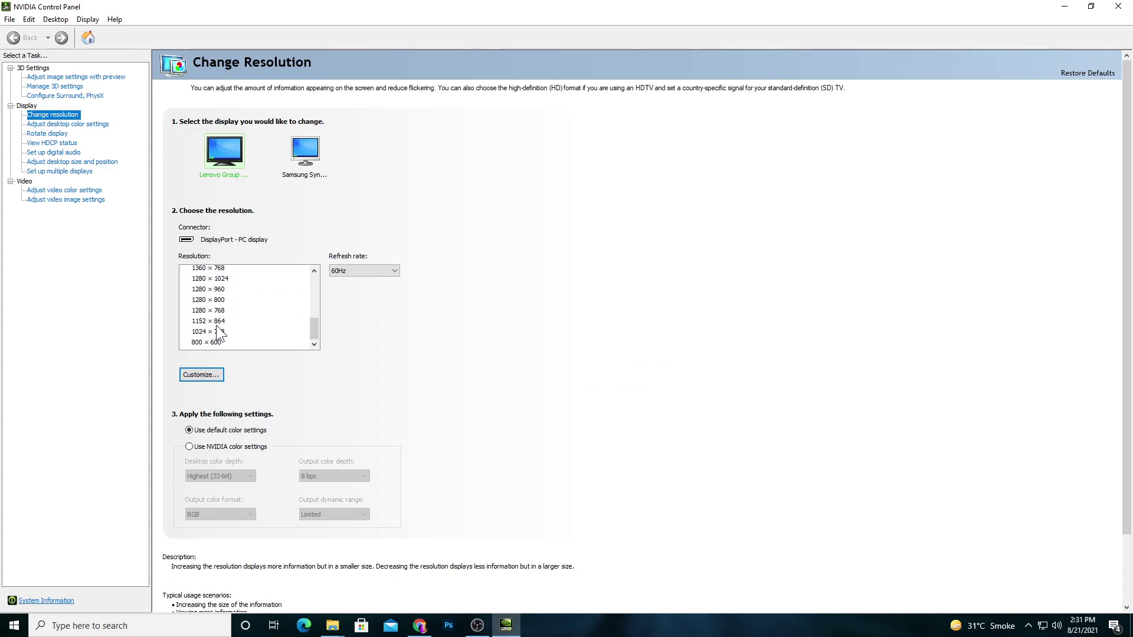
pyautogui.click(209, 331)
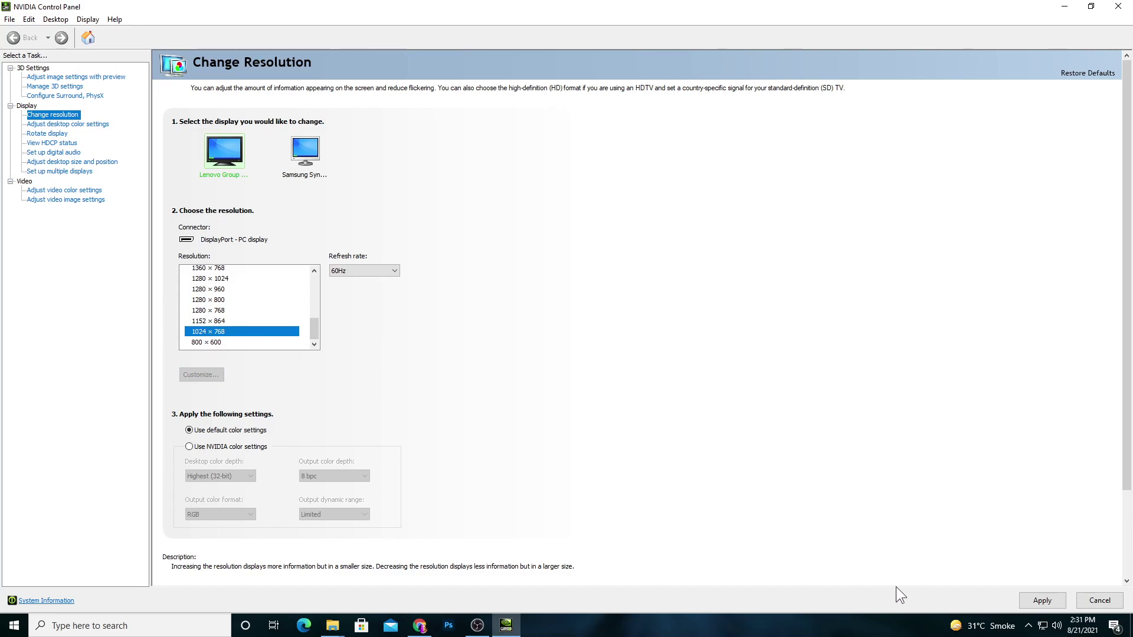
pyautogui.click(1052, 605)
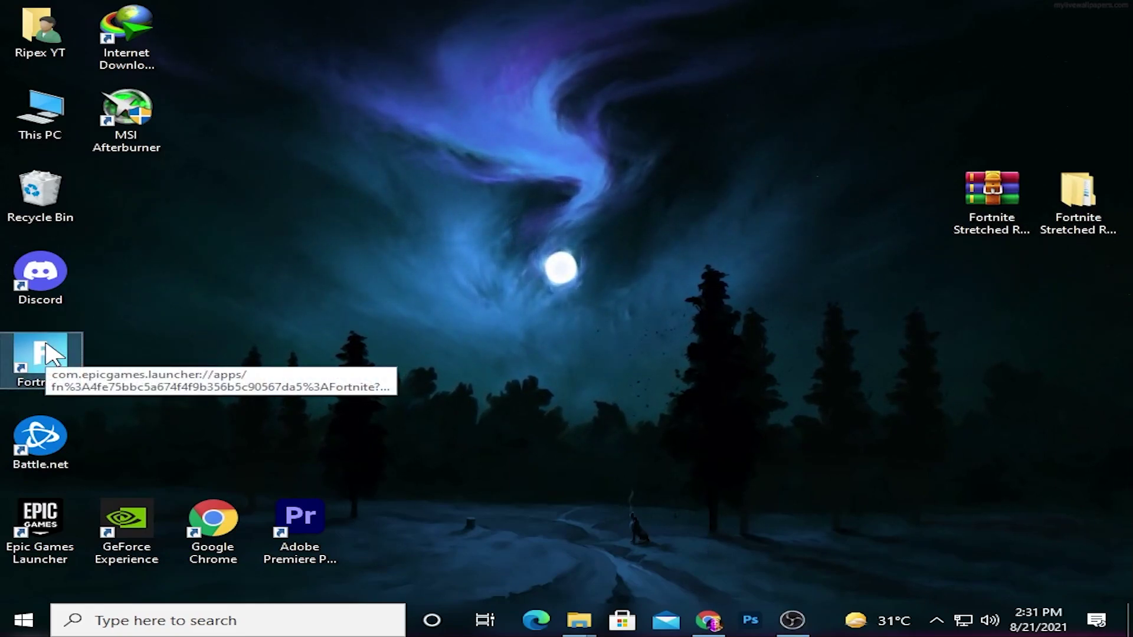
# Step: Launch Fortnite and switch the lobby game mode from Solo to Creative
pyautogui.doubleClick(47, 348)
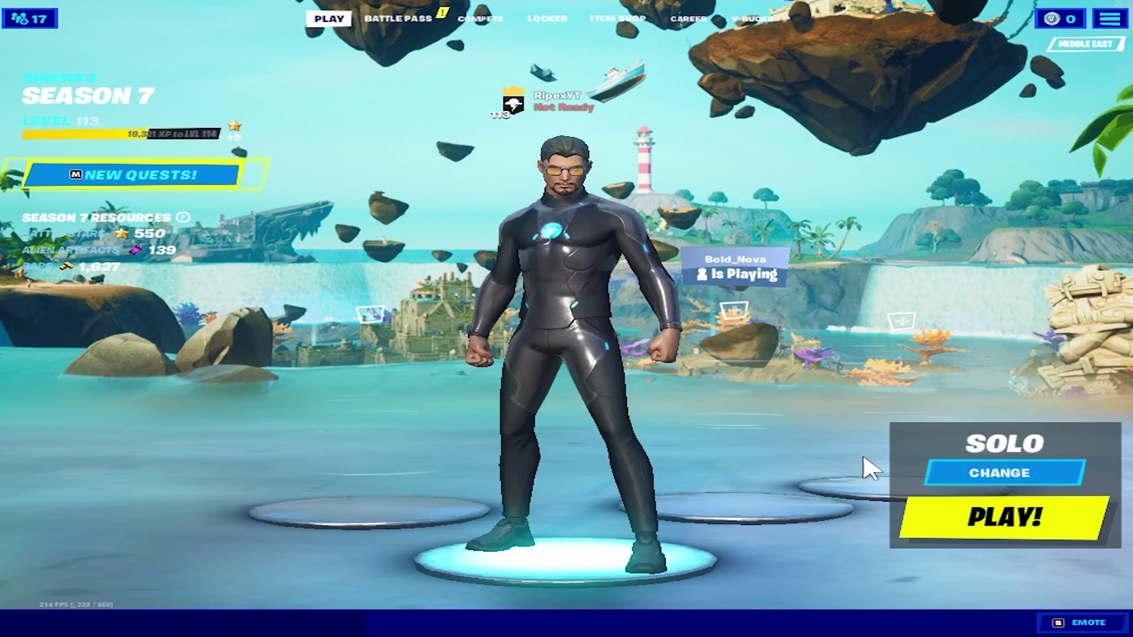
pyautogui.click(1014, 488)
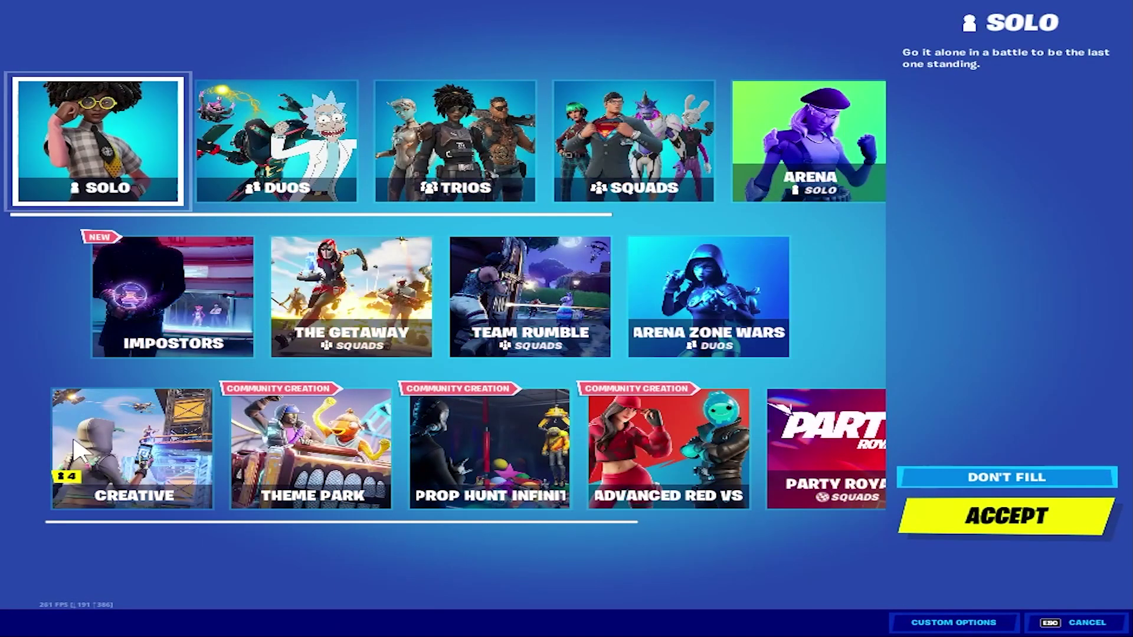
pyautogui.click(134, 455)
pyautogui.click(1056, 513)
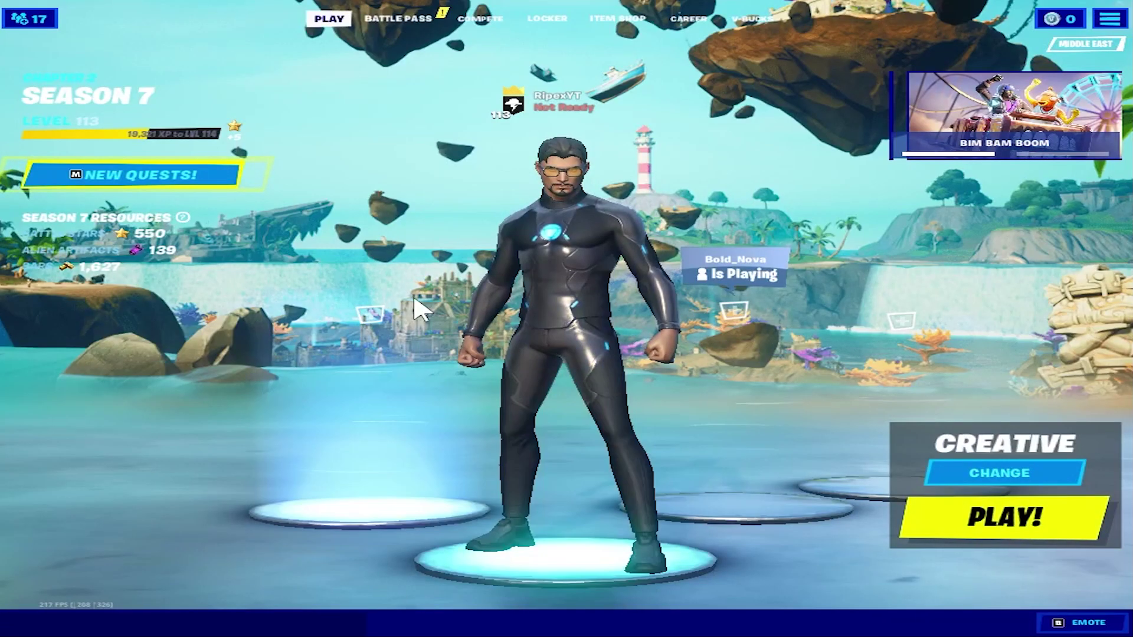